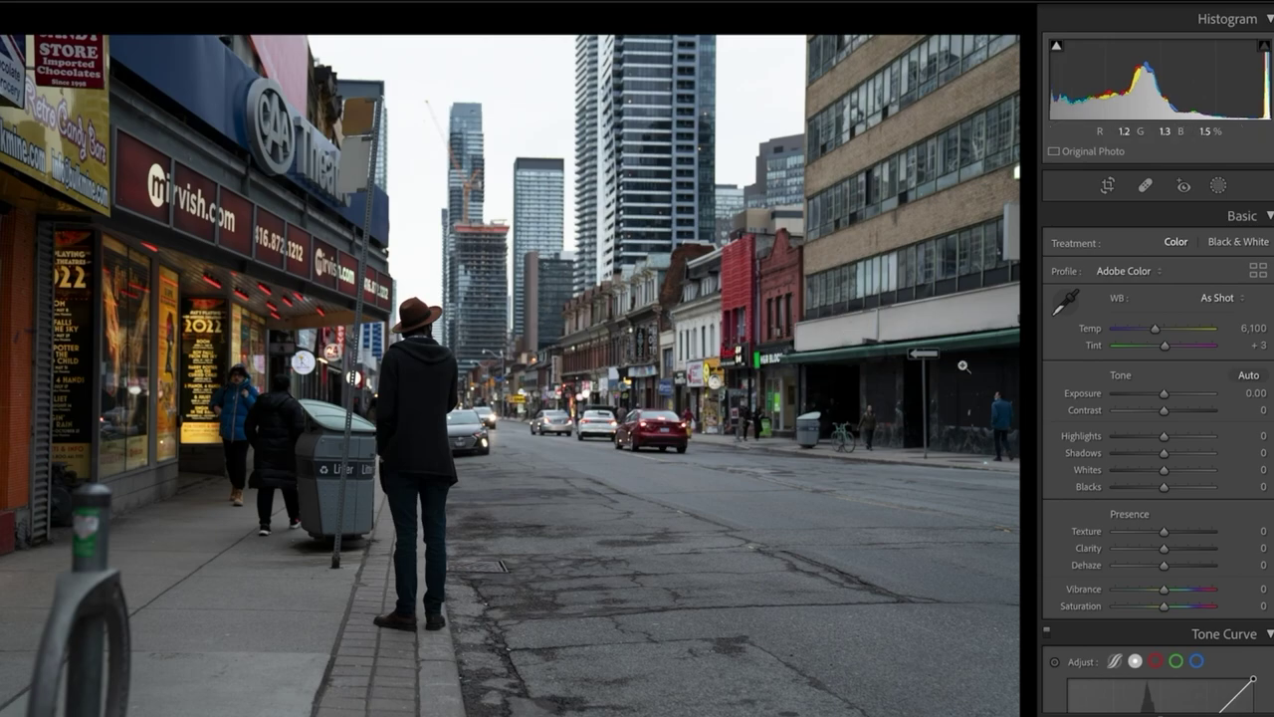
# Step: Set Exposure +0.75, Contrast -38, Highlights -69, Shadows +91, Whites -51, Blacks +44, Clarity -12
pyautogui.moveTo(1167, 398); pyautogui.dragTo(1174, 397)
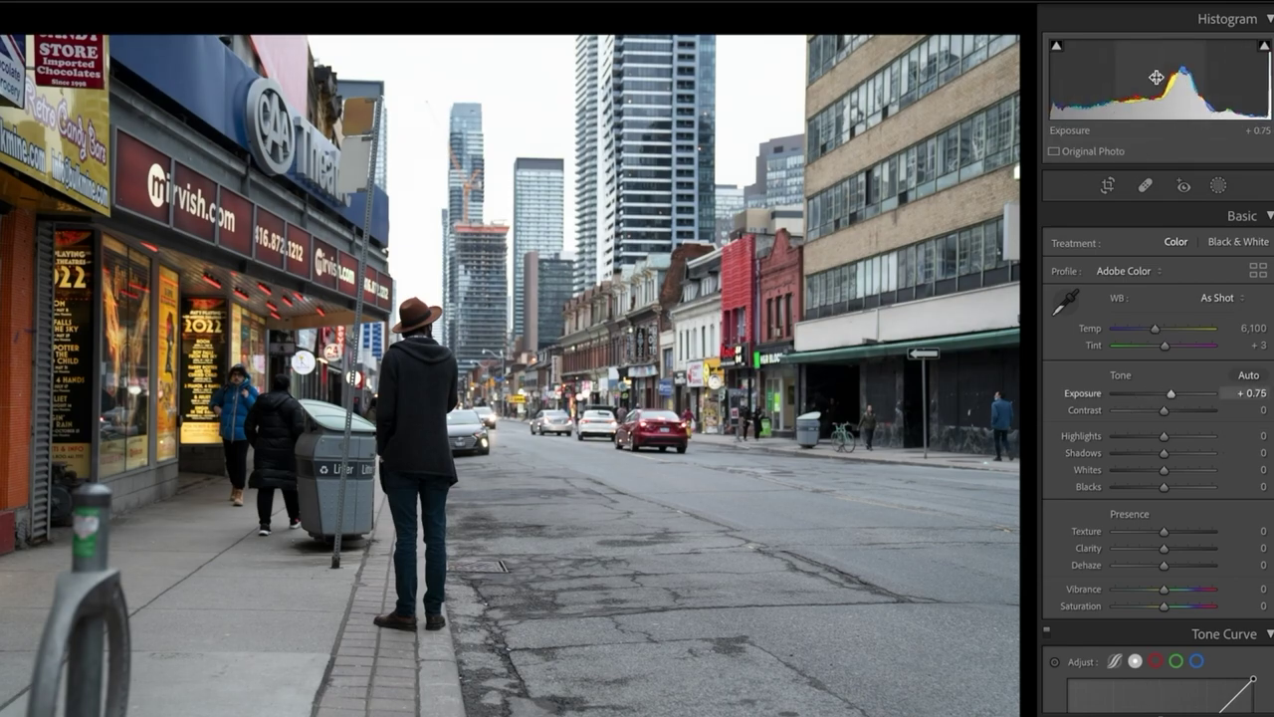
pyautogui.click(1145, 410)
pyautogui.moveTo(1161, 438); pyautogui.dragTo(1185, 491)
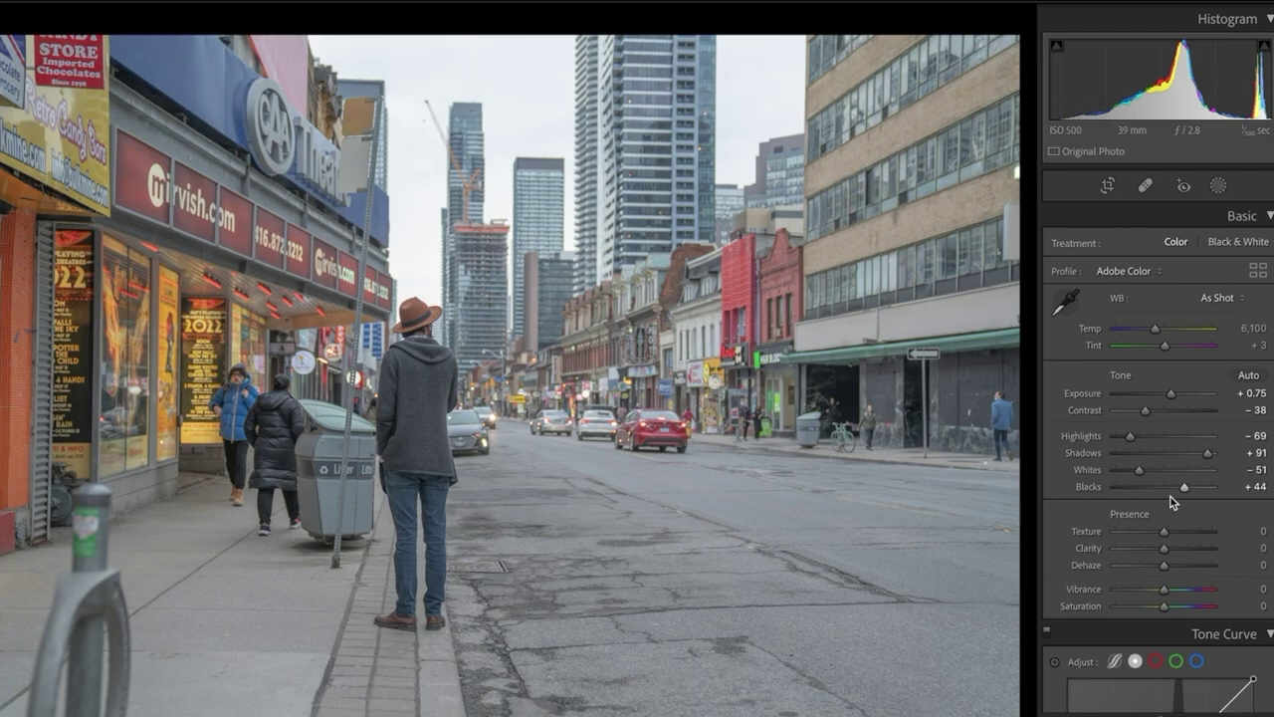
pyautogui.moveTo(1163, 548); pyautogui.dragTo(1159, 557)
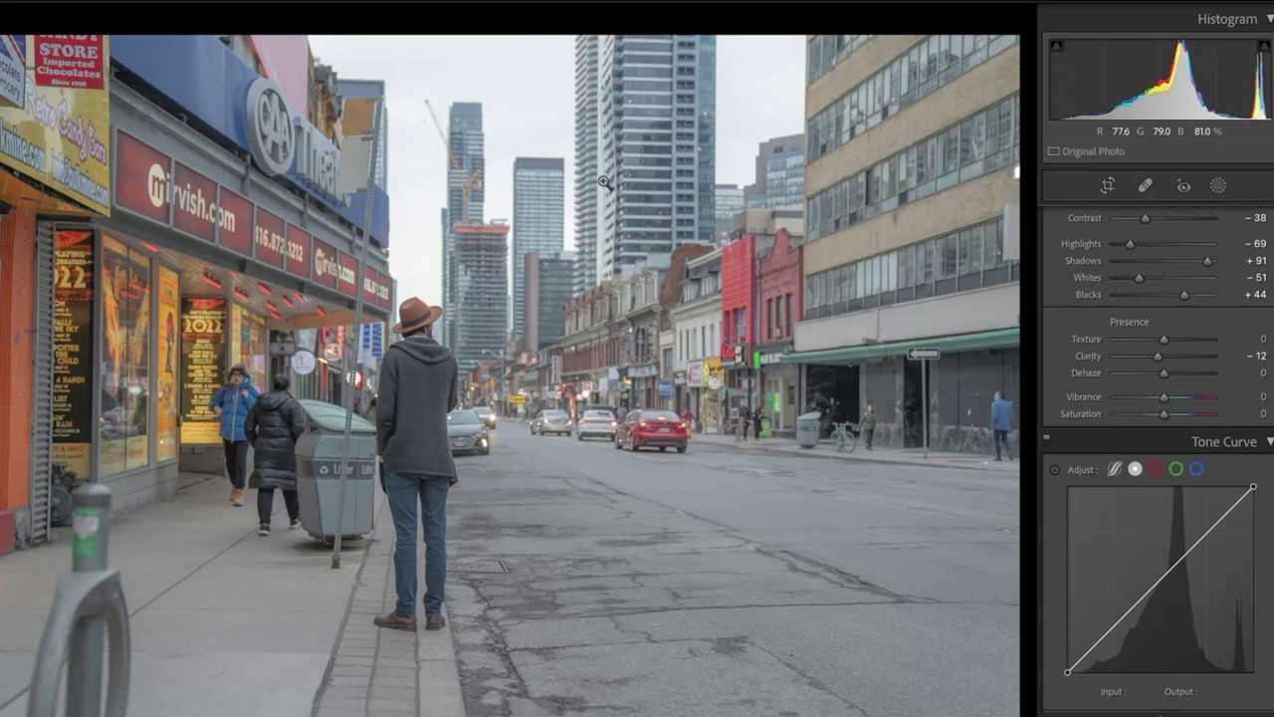
# Step: Preview the red, green and blue tone curve channels, then set Contrast to -44
pyautogui.scroll(-2, 1145, 543)
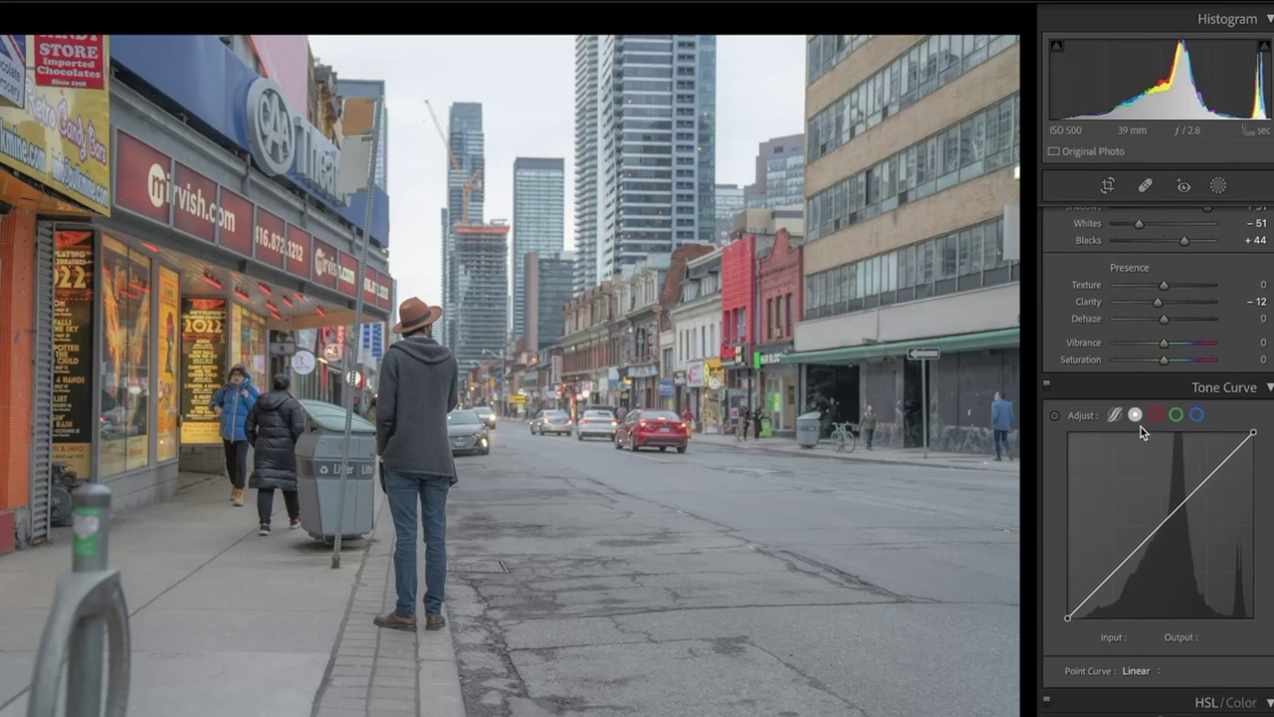
pyautogui.click(1156, 414)
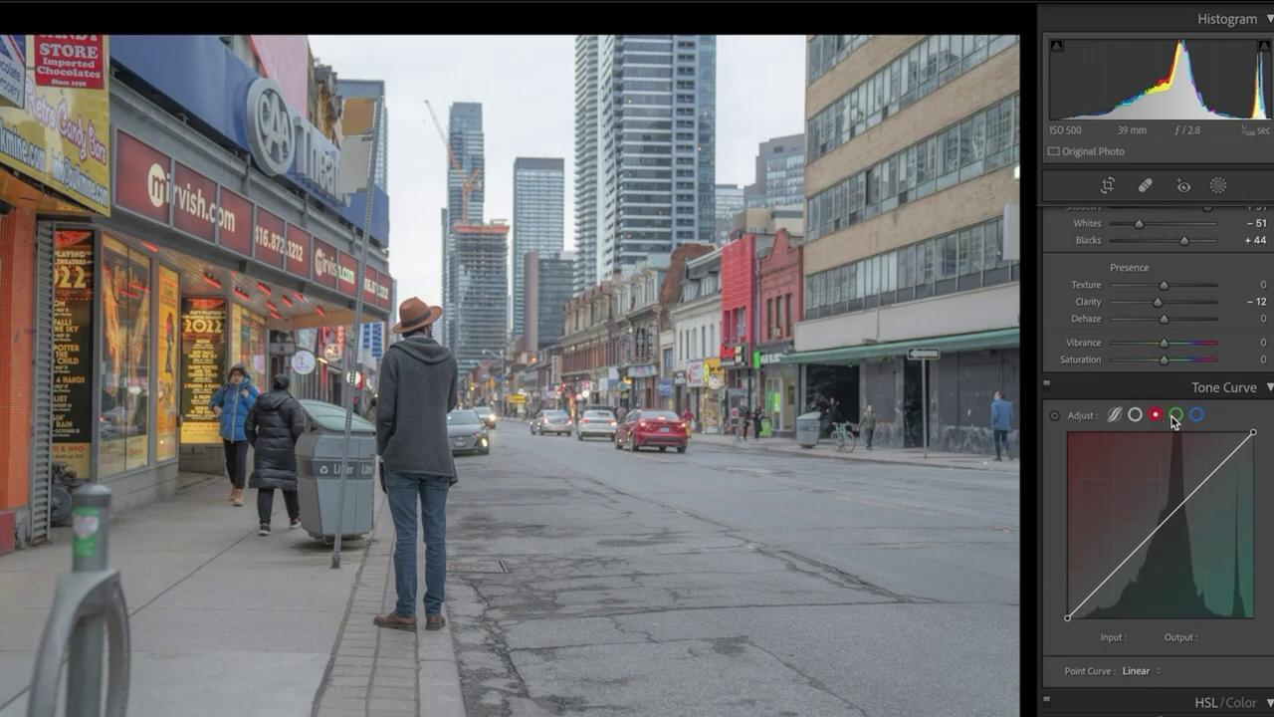
pyautogui.click(1175, 414)
pyautogui.click(1196, 414)
pyautogui.click(1135, 414)
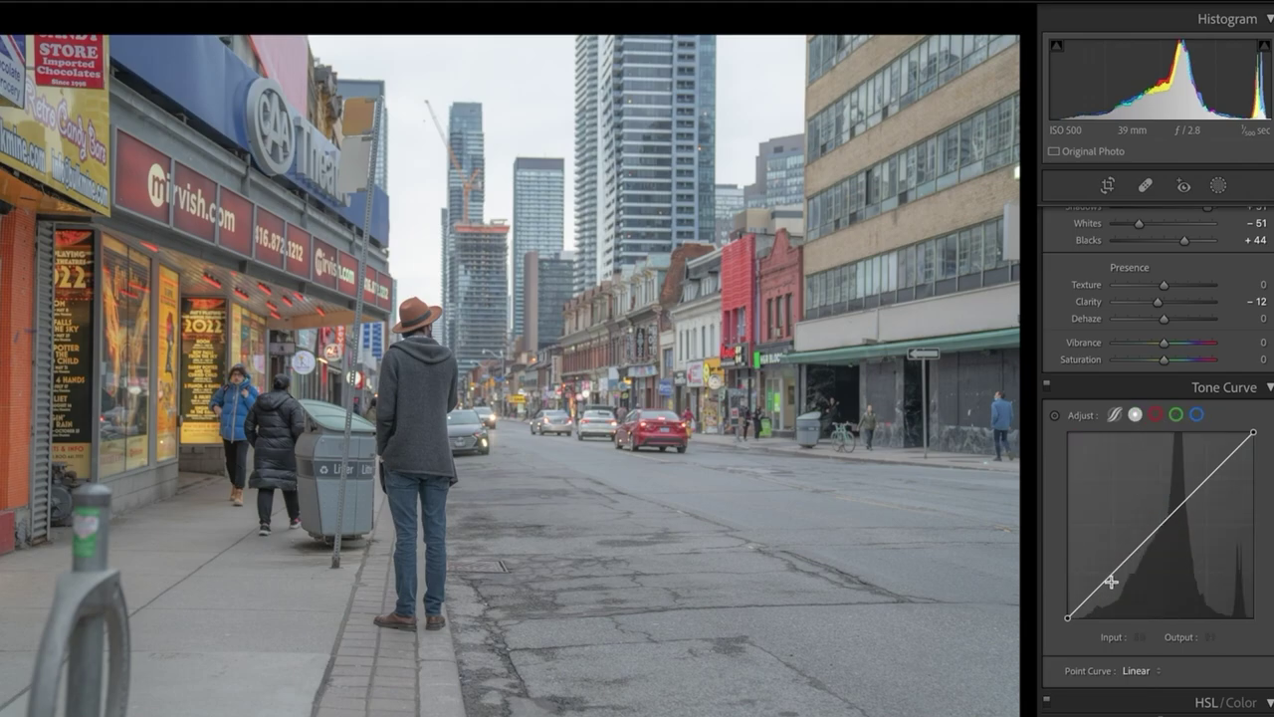
pyautogui.scroll(3, 1159, 307)
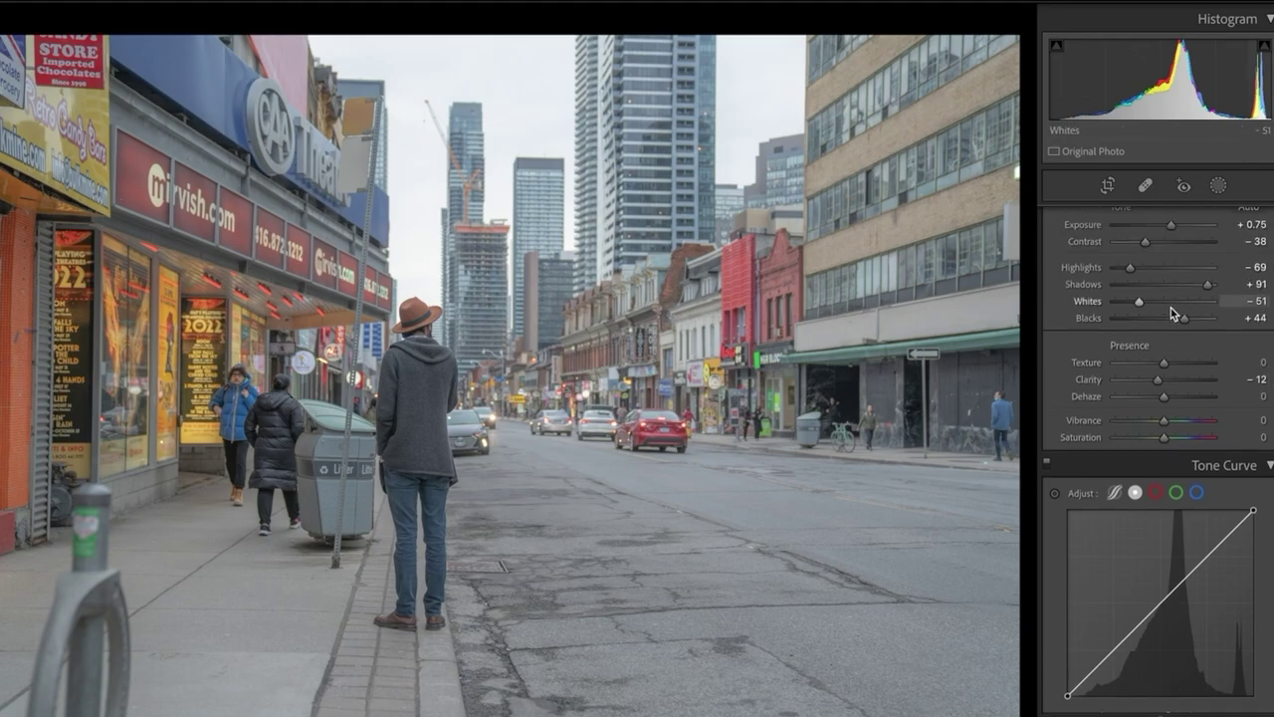
pyautogui.click(1187, 247)
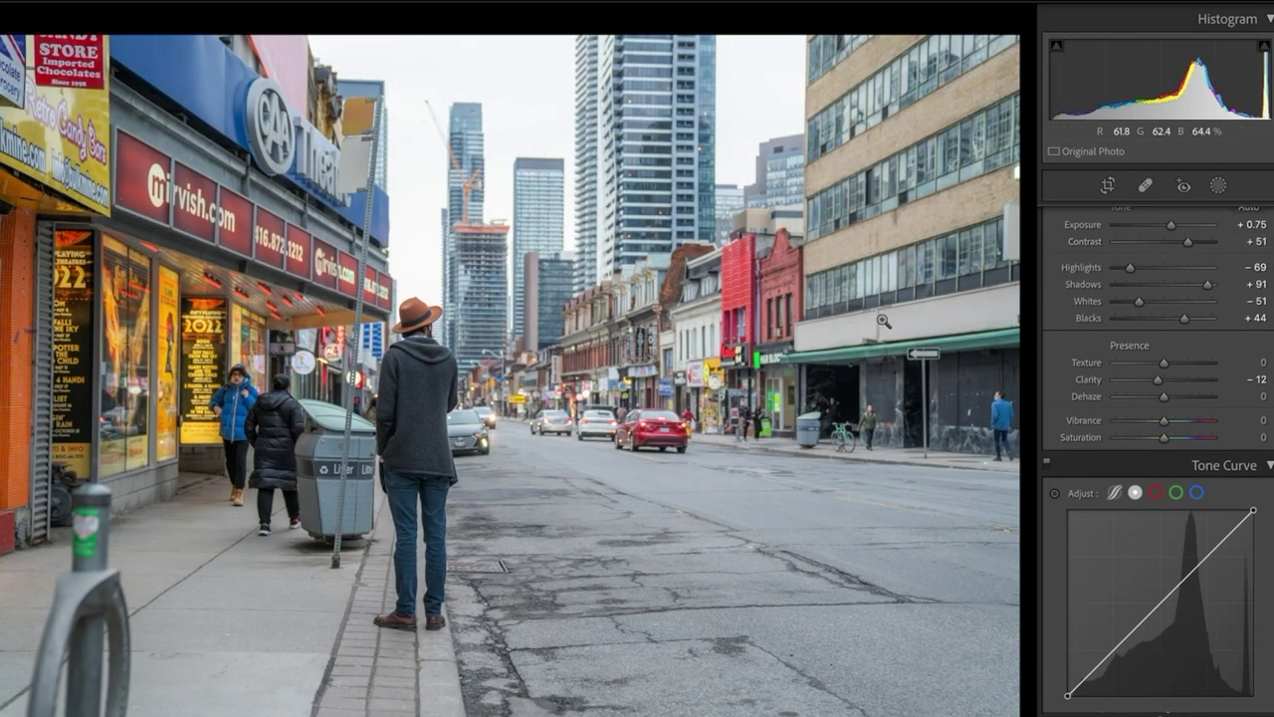
pyautogui.click(1143, 242)
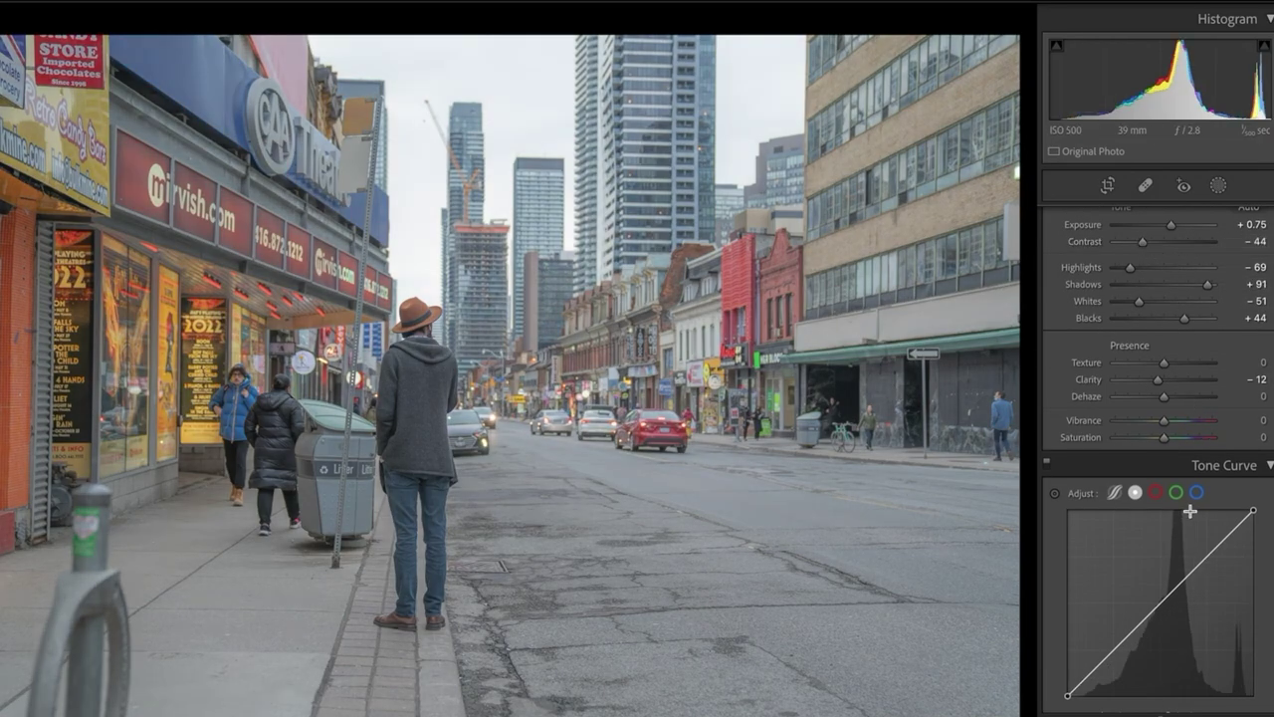
# Step: Add RGB curve points at inputs 32, 65, 130 and 189, and lift the black point
pyautogui.scroll(-1, 1185, 518)
pyautogui.scroll(-1, 1085, 597)
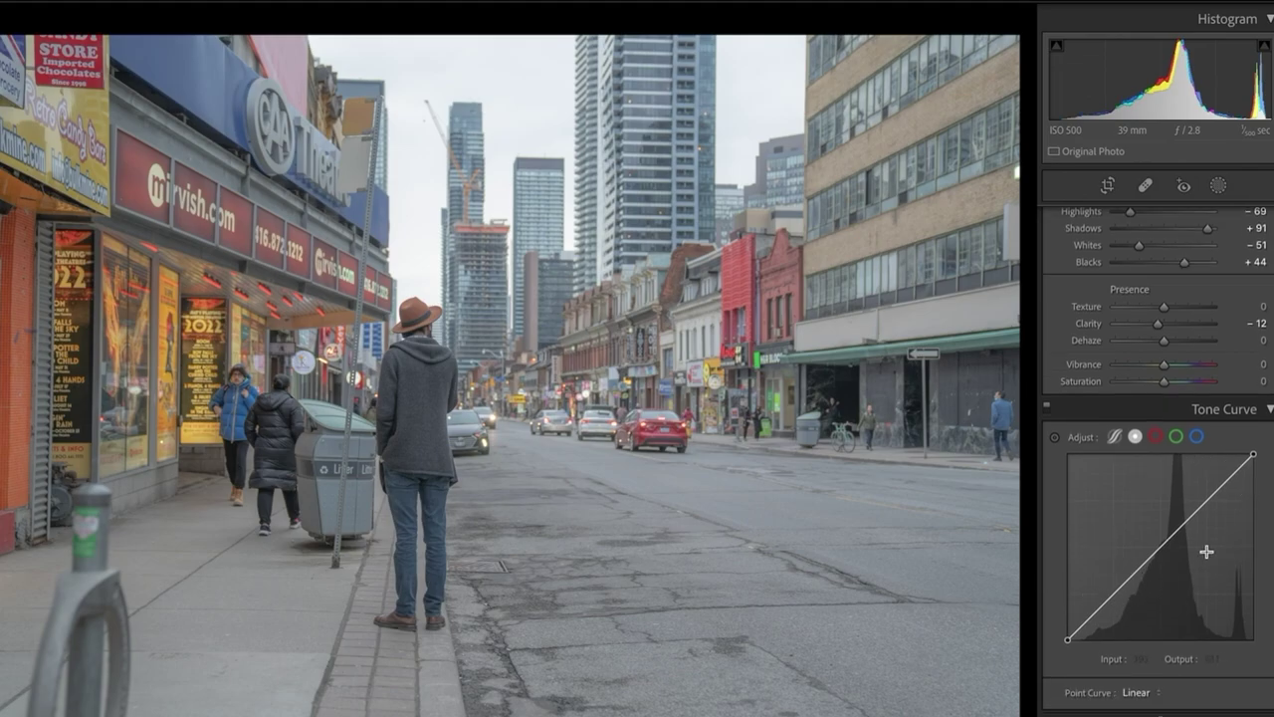
pyautogui.click(1113, 597)
pyautogui.click(1163, 545)
pyautogui.click(1206, 502)
pyautogui.click(1089, 618)
pyautogui.moveTo(1068, 639); pyautogui.dragTo(1127, 600)
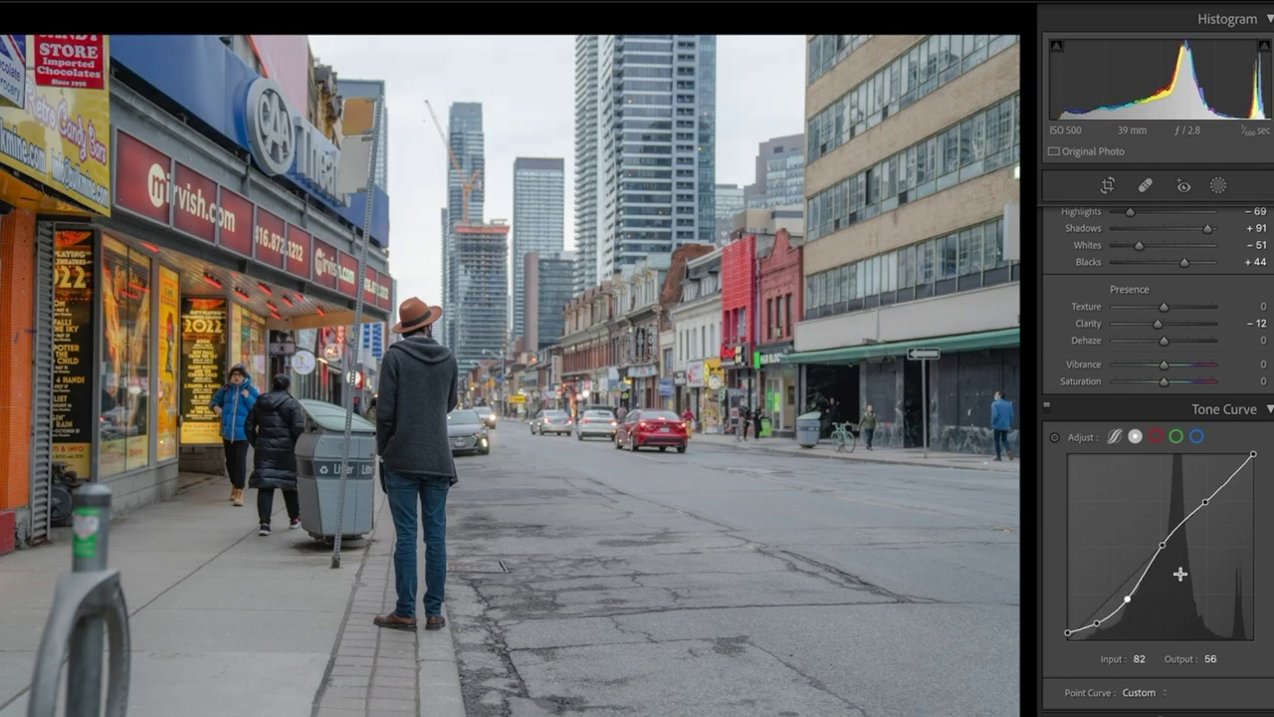
# Step: Nudge the midtone and highlight curve points into a gentle S-curve with faded blacks
pyautogui.moveTo(1162, 544); pyautogui.dragTo(1169, 551)
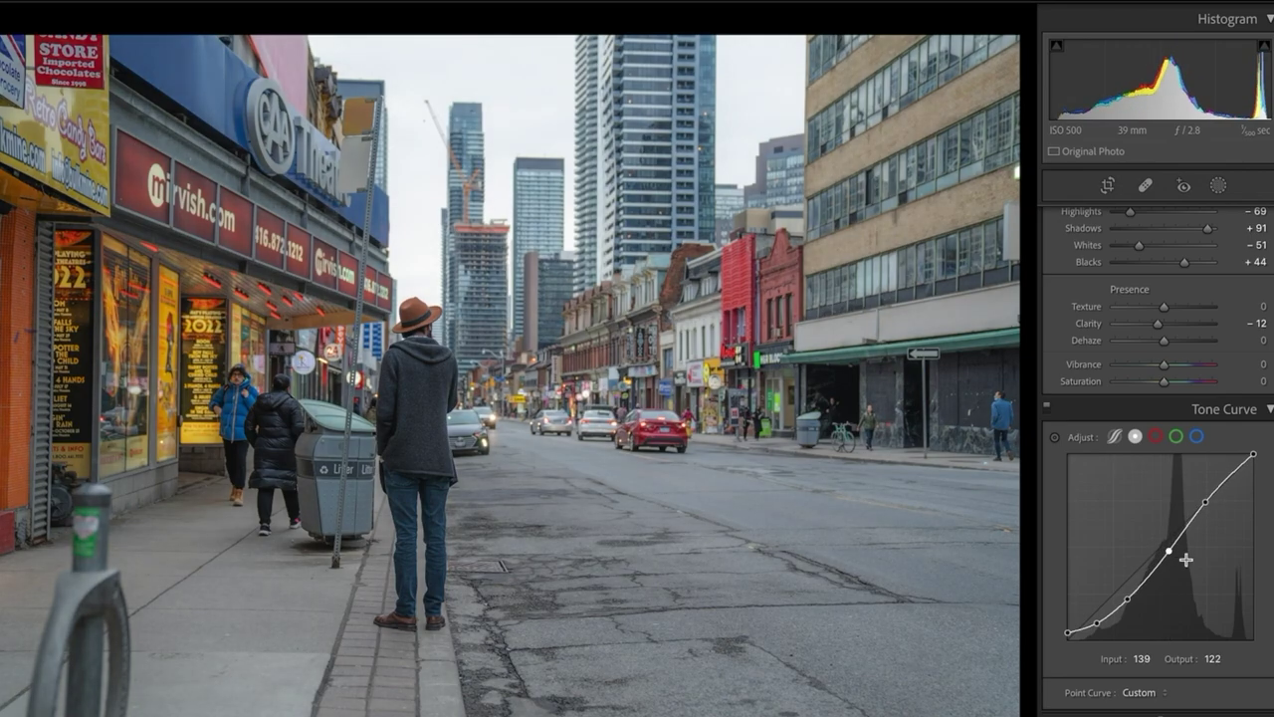
pyautogui.moveTo(1205, 501); pyautogui.dragTo(1202, 500)
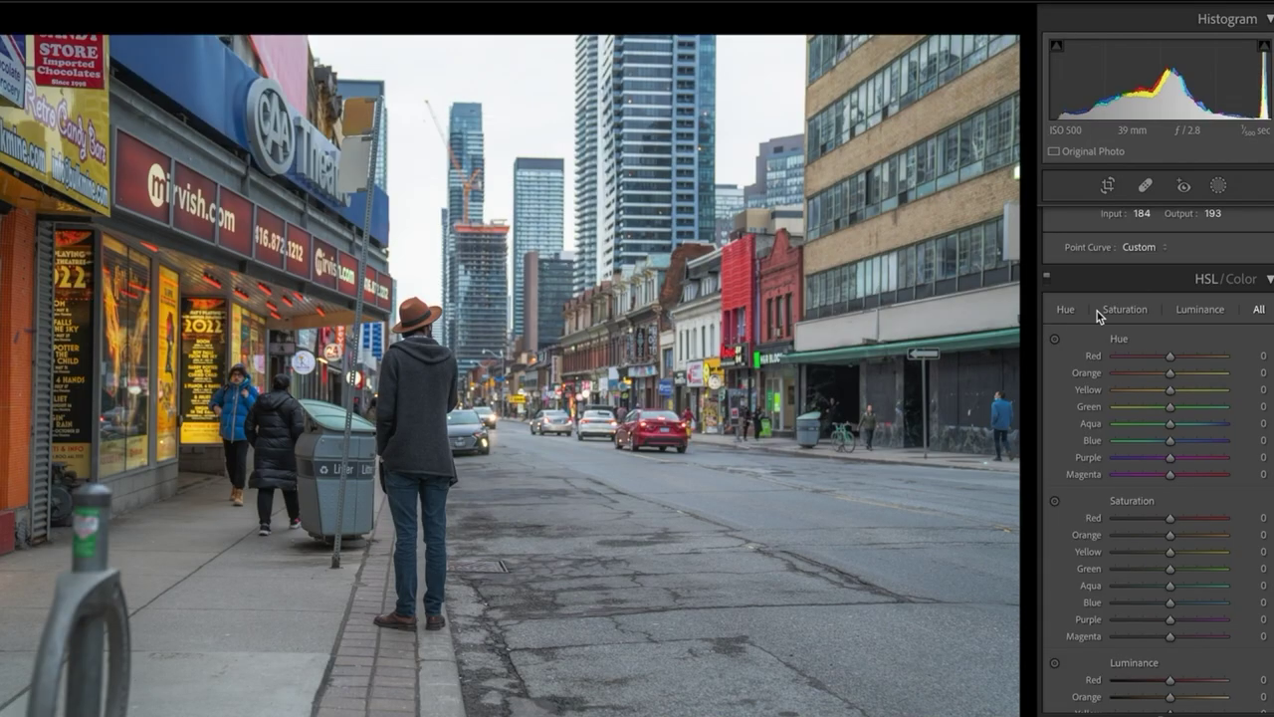
# Step: Shift the Red hue to +21 and Orange to -7, resetting trial Blue and Orange changes
pyautogui.moveTo(1170, 356); pyautogui.dragTo(1183, 360)
pyautogui.moveTo(1196, 357)
pyautogui.mouseDown()
pyautogui.moveTo(1157, 362)
pyautogui.moveTo(1197, 363)
pyautogui.moveTo(1183, 370)
pyautogui.mouseUp()
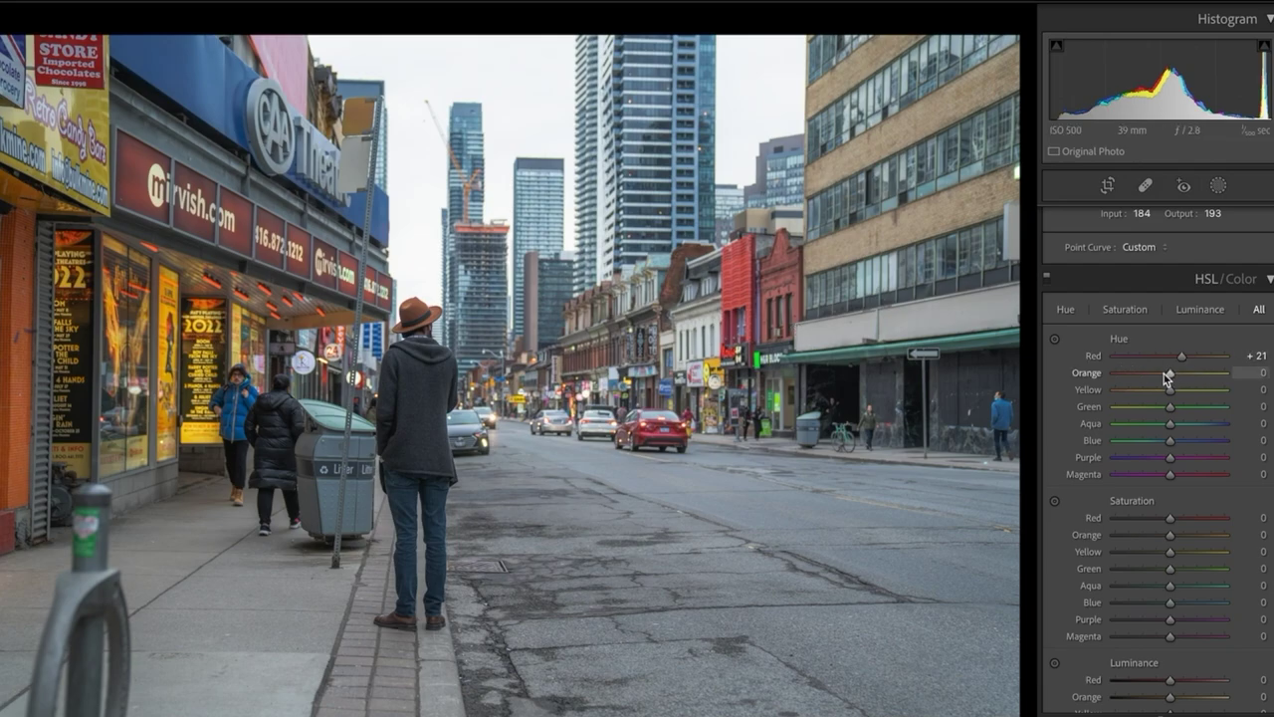
pyautogui.moveTo(1167, 372)
pyautogui.mouseDown()
pyautogui.moveTo(1157, 381)
pyautogui.moveTo(1186, 380)
pyautogui.mouseUp()
pyautogui.moveTo(1170, 439); pyautogui.dragTo(1151, 445)
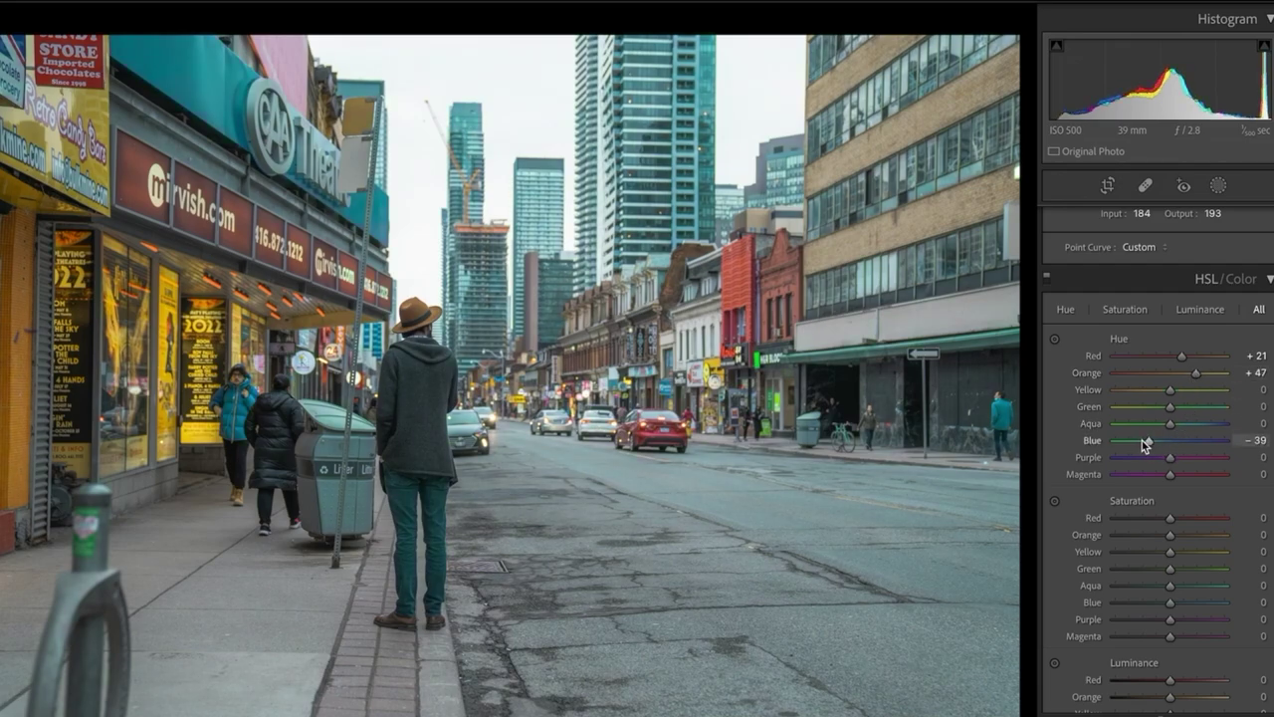
pyautogui.doubleClick(1090, 440)
pyautogui.doubleClick(1087, 372)
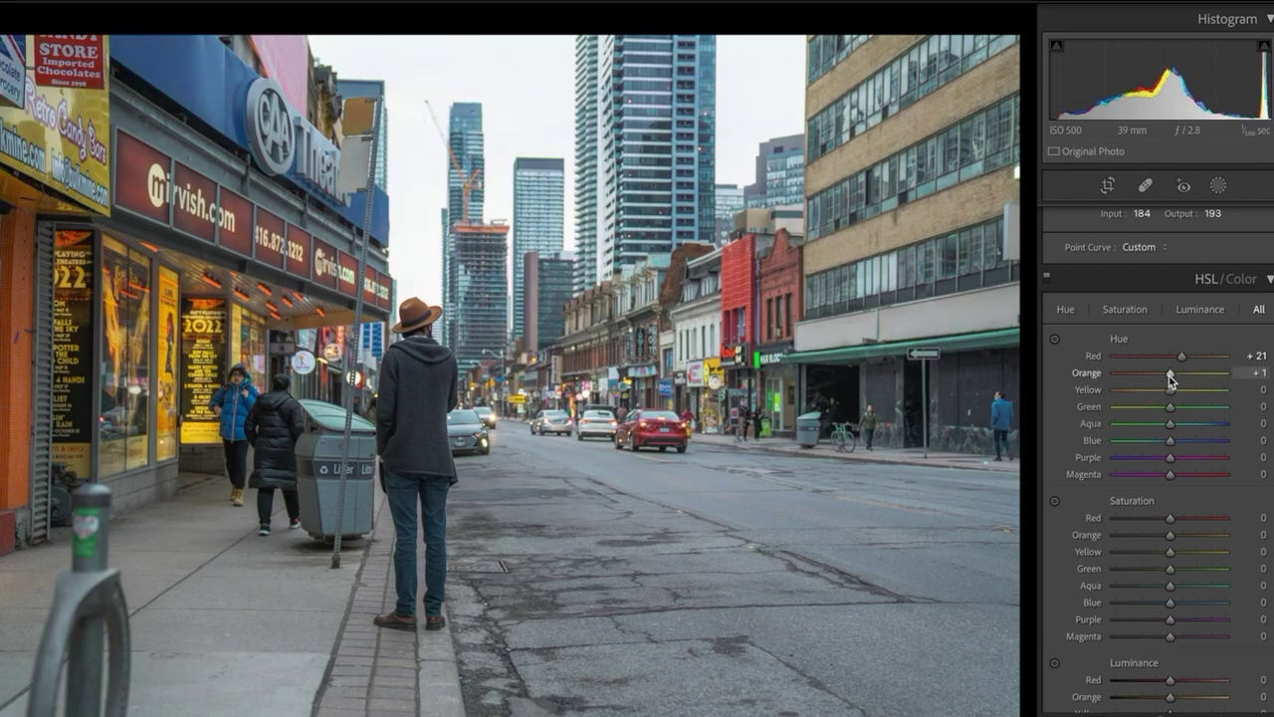
pyautogui.moveTo(1169, 373); pyautogui.dragTo(1177, 378)
pyautogui.moveTo(1182, 373); pyautogui.dragTo(1149, 400)
# Step: Shift the Green hue to -25 and Aqua to +68, then disable HSL to compare
pyautogui.moveTo(1171, 407); pyautogui.dragTo(1152, 409)
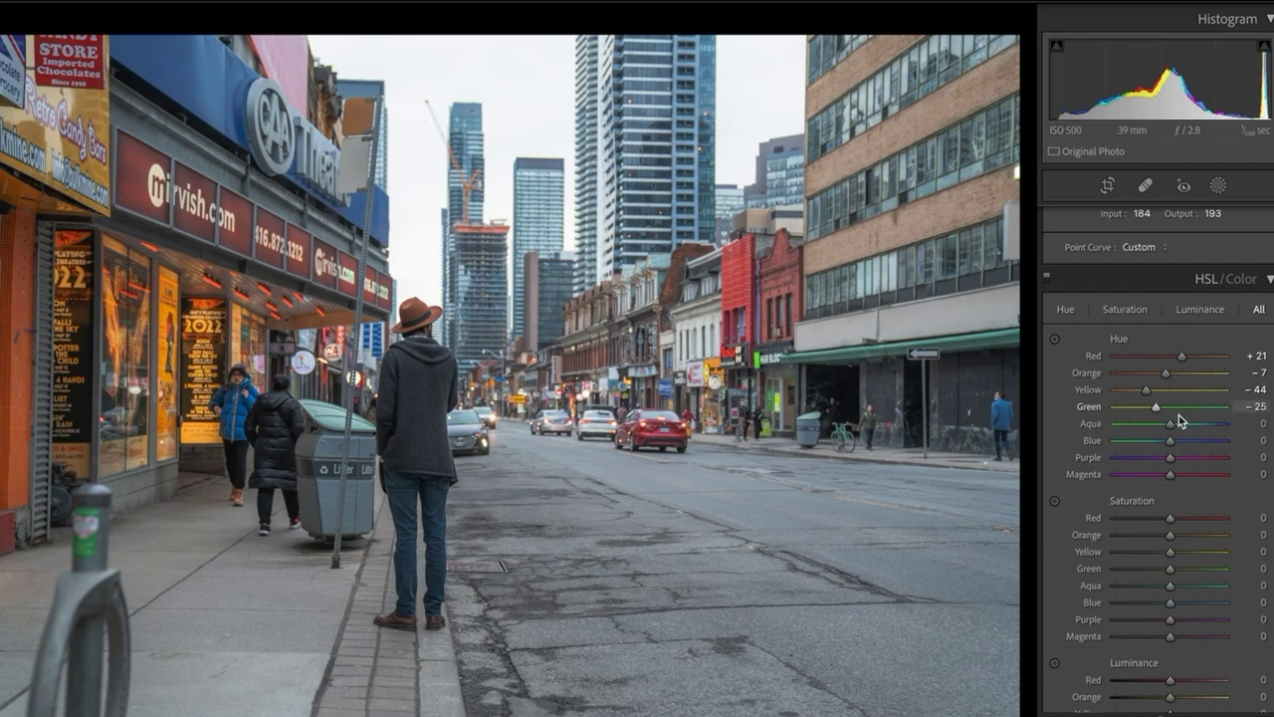
pyautogui.moveTo(1172, 426)
pyautogui.mouseDown()
pyautogui.moveTo(1202, 428)
pyautogui.moveTo(1120, 424)
pyautogui.moveTo(1197, 426)
pyautogui.mouseUp()
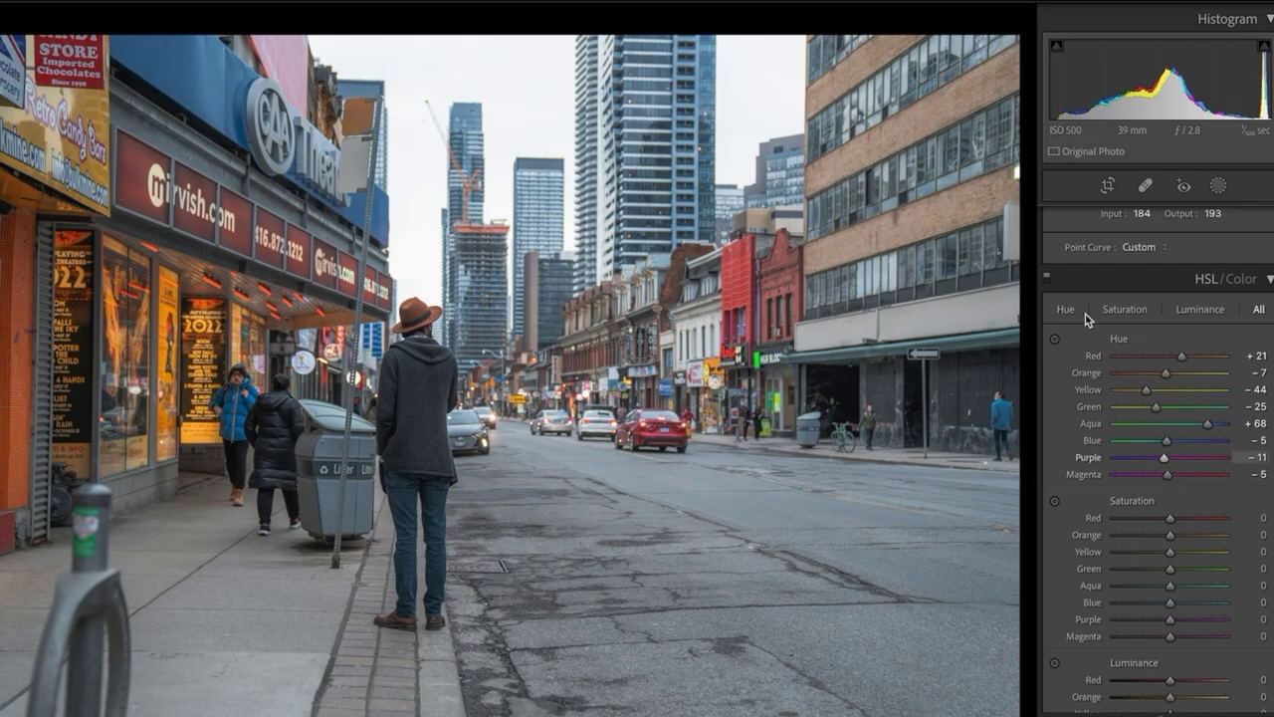
pyautogui.click(1047, 278)
# Step: Toggle the HSL adjustments off and on to compare, leaving them enabled
pyautogui.click(1047, 278)
pyautogui.click(1053, 279)
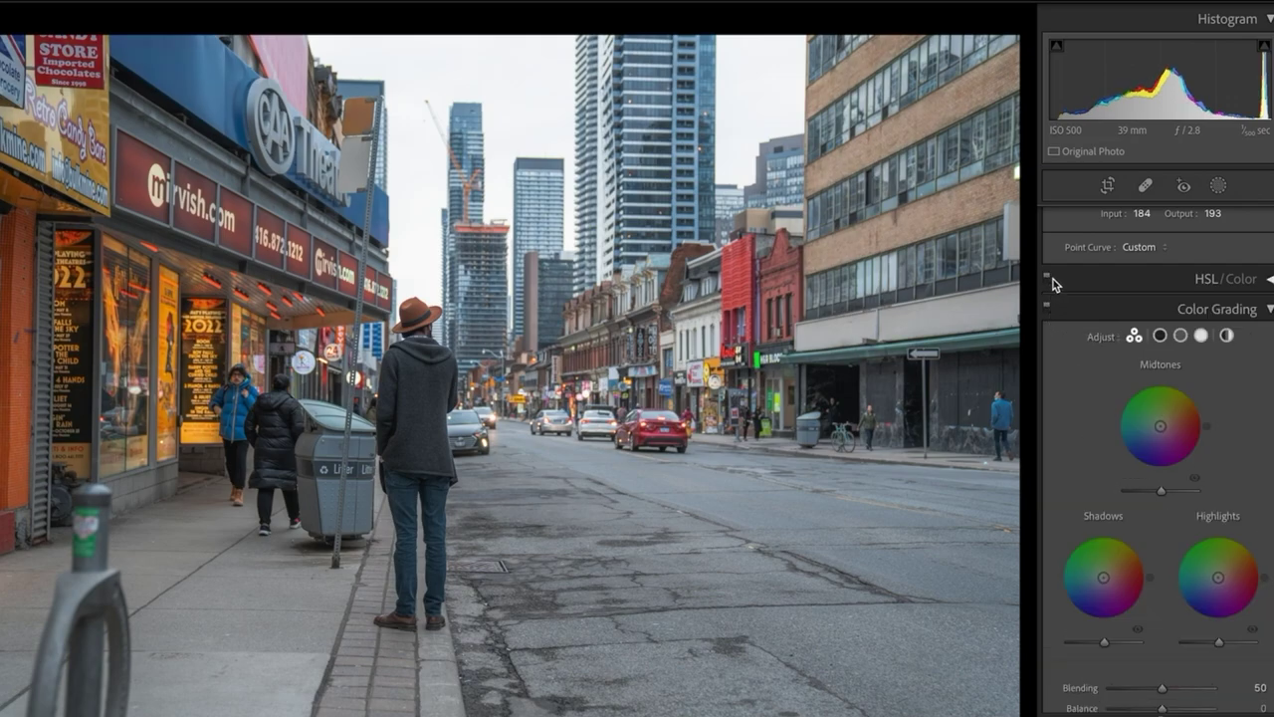
pyautogui.click(1048, 279)
pyautogui.click(1047, 278)
pyautogui.click(1047, 278)
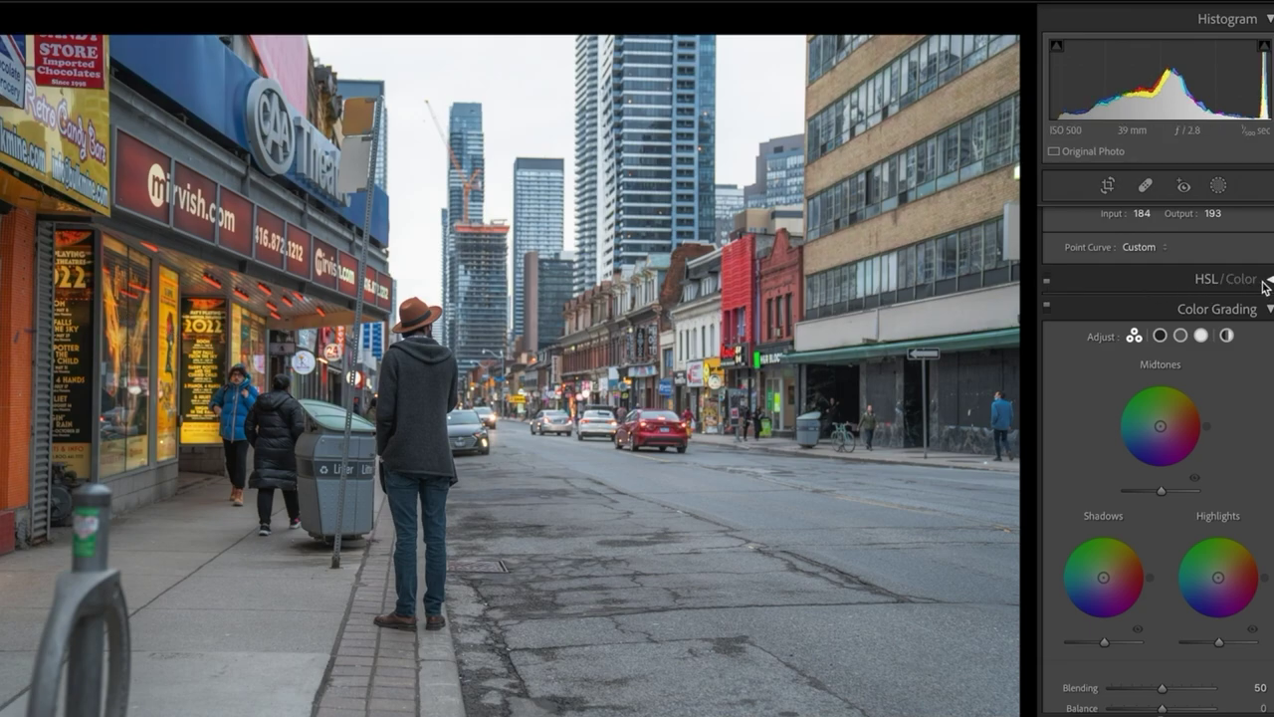
pyautogui.click(1229, 278)
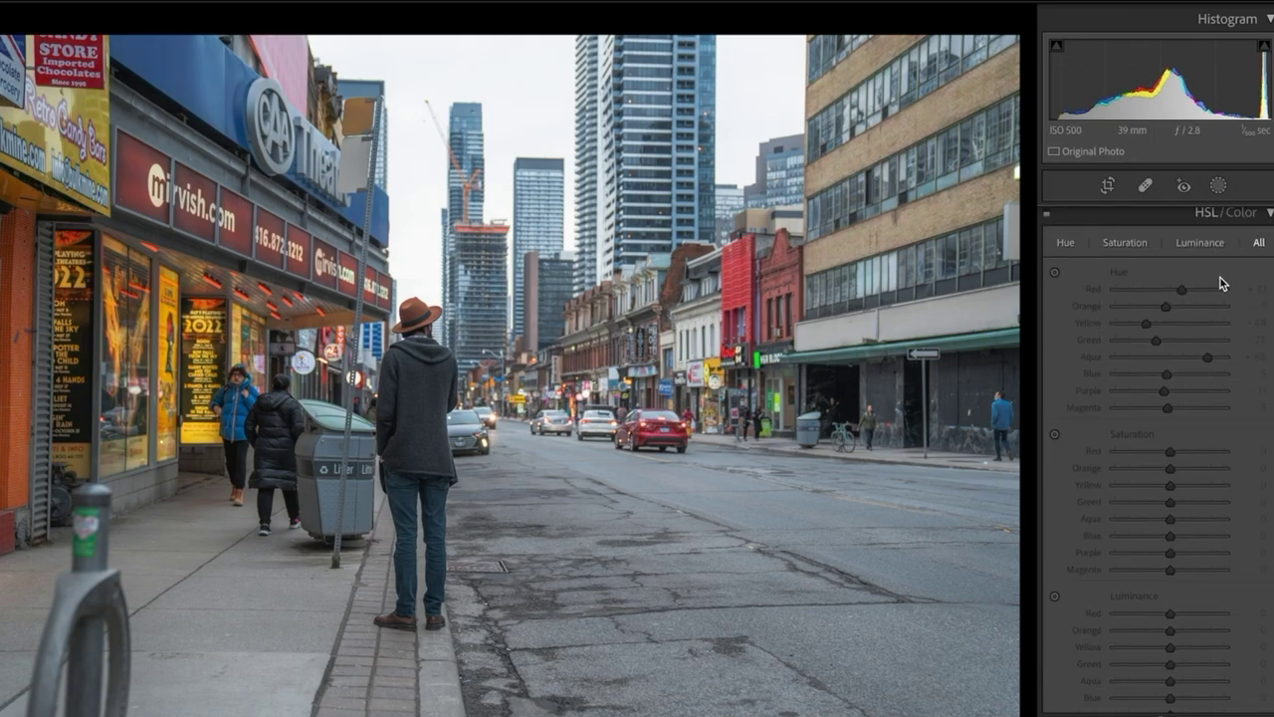
pyautogui.click(1047, 215)
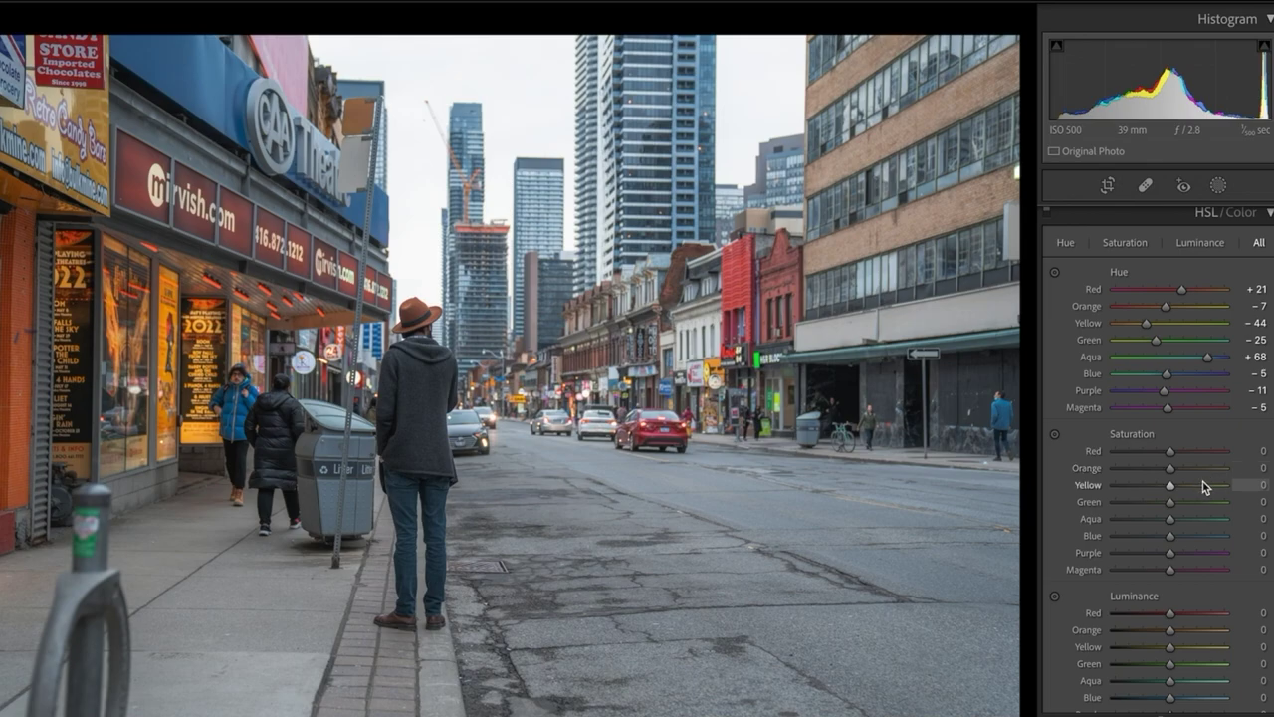
# Step: Desaturate Aqua to -100 and lower Blue saturation to -42
pyautogui.moveTo(1170, 518); pyautogui.dragTo(1046, 532)
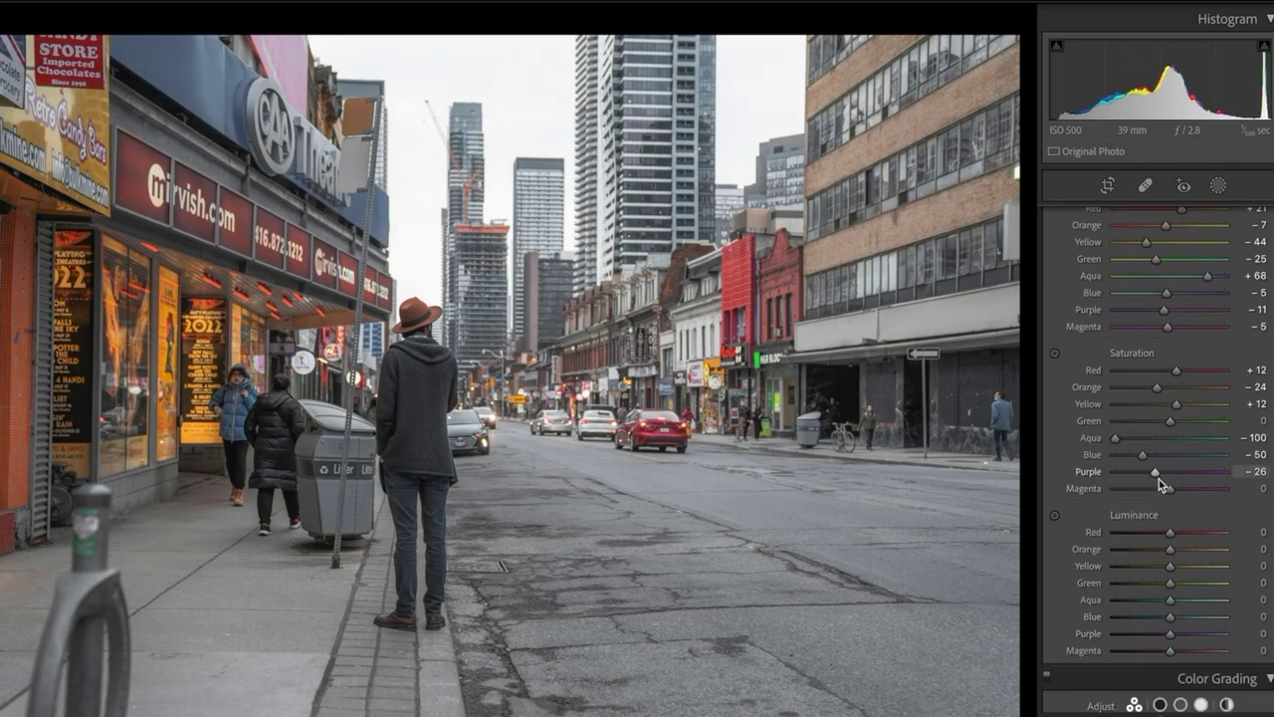
pyautogui.moveTo(1144, 463)
pyautogui.mouseDown()
pyautogui.moveTo(1154, 460)
pyautogui.moveTo(1144, 464)
pyautogui.mouseUp()
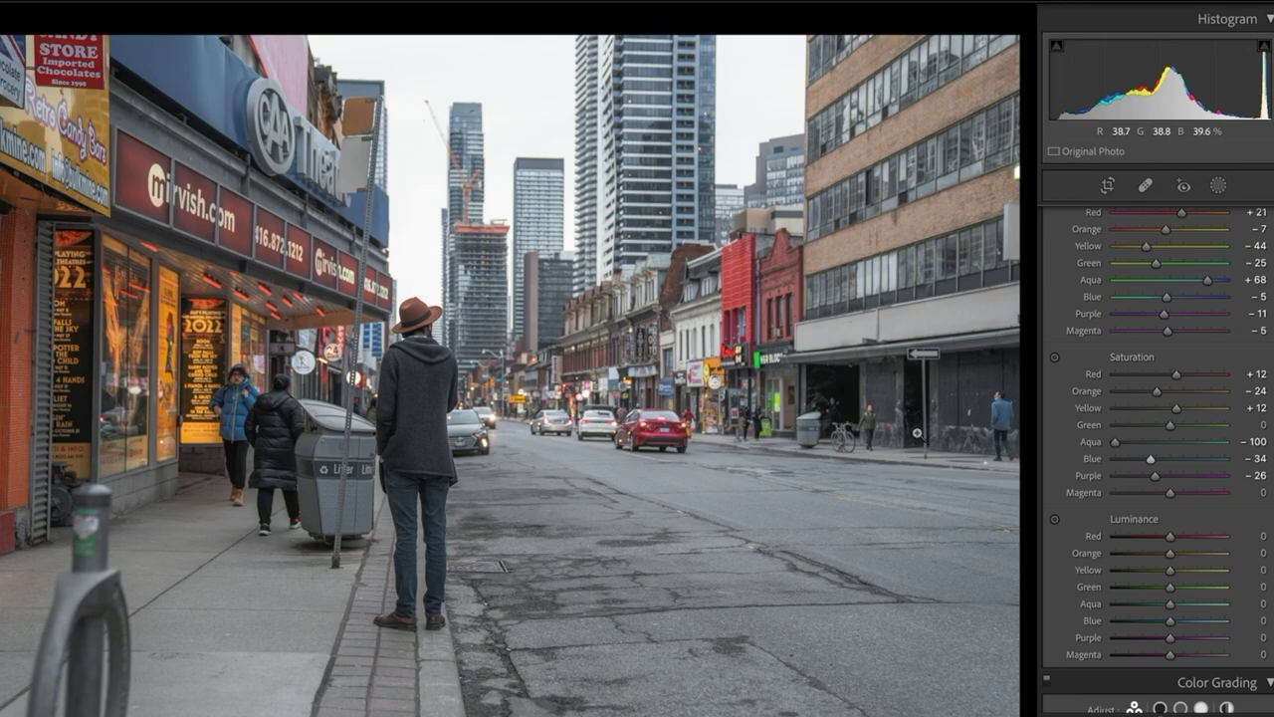
pyautogui.click(1203, 459)
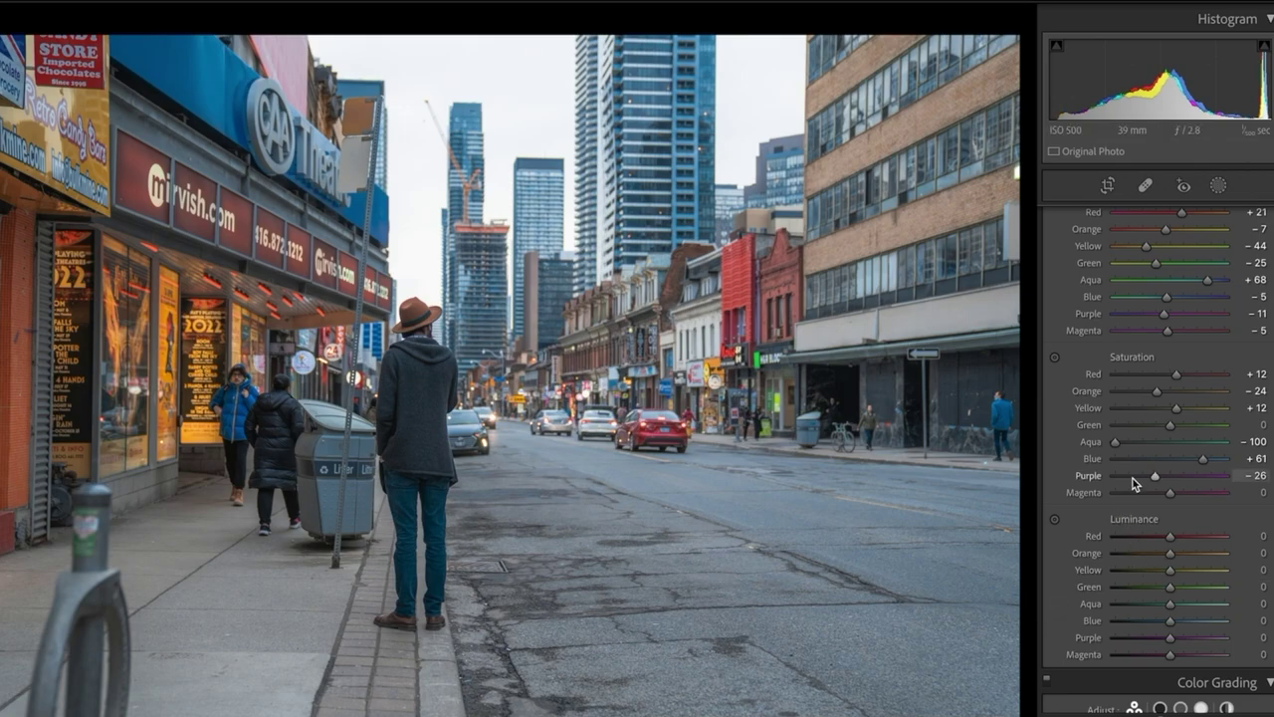
pyautogui.click(1156, 459)
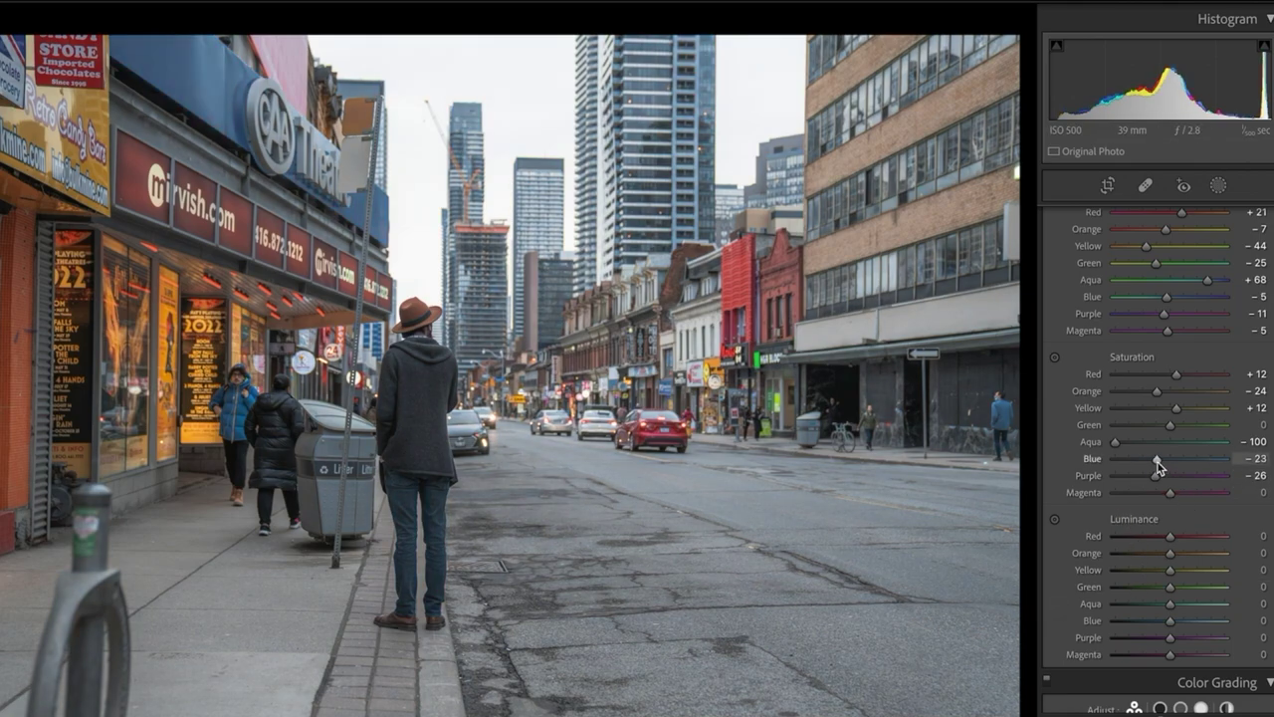
pyautogui.moveTo(1155, 459); pyautogui.dragTo(1146, 459)
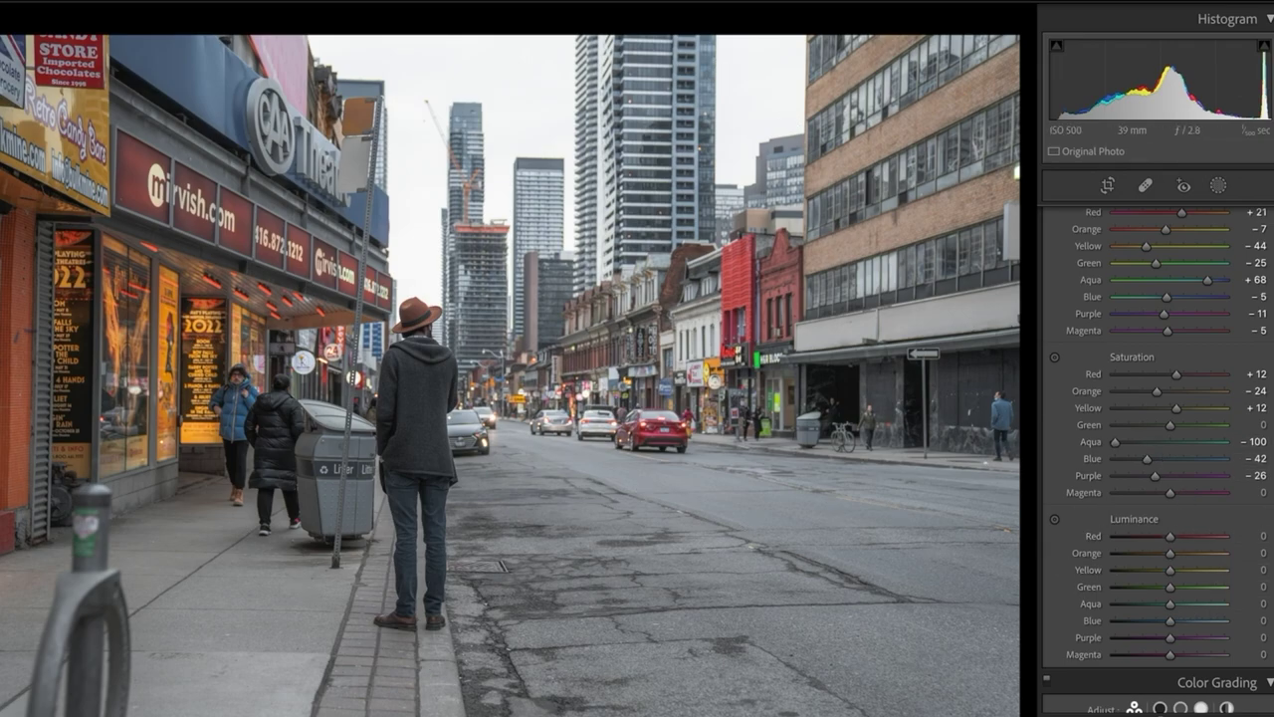
pyautogui.scroll(-1, 1172, 594)
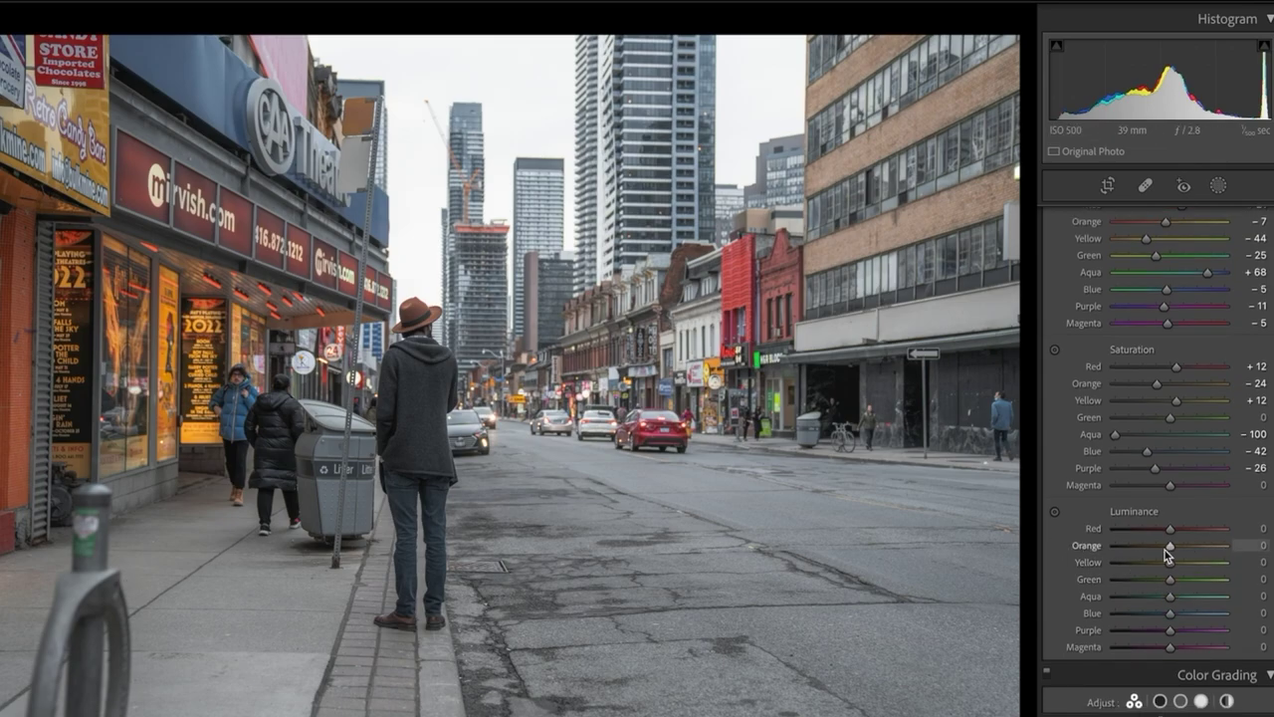
# Step: Set HSL luminance to Blue -9, Aqua +54, Orange +30 and Red +14
pyautogui.moveTo(1177, 616)
pyautogui.mouseDown()
pyautogui.moveTo(1140, 617)
pyautogui.moveTo(1197, 617)
pyautogui.moveTo(1134, 617)
pyautogui.moveTo(1169, 623)
pyautogui.mouseUp()
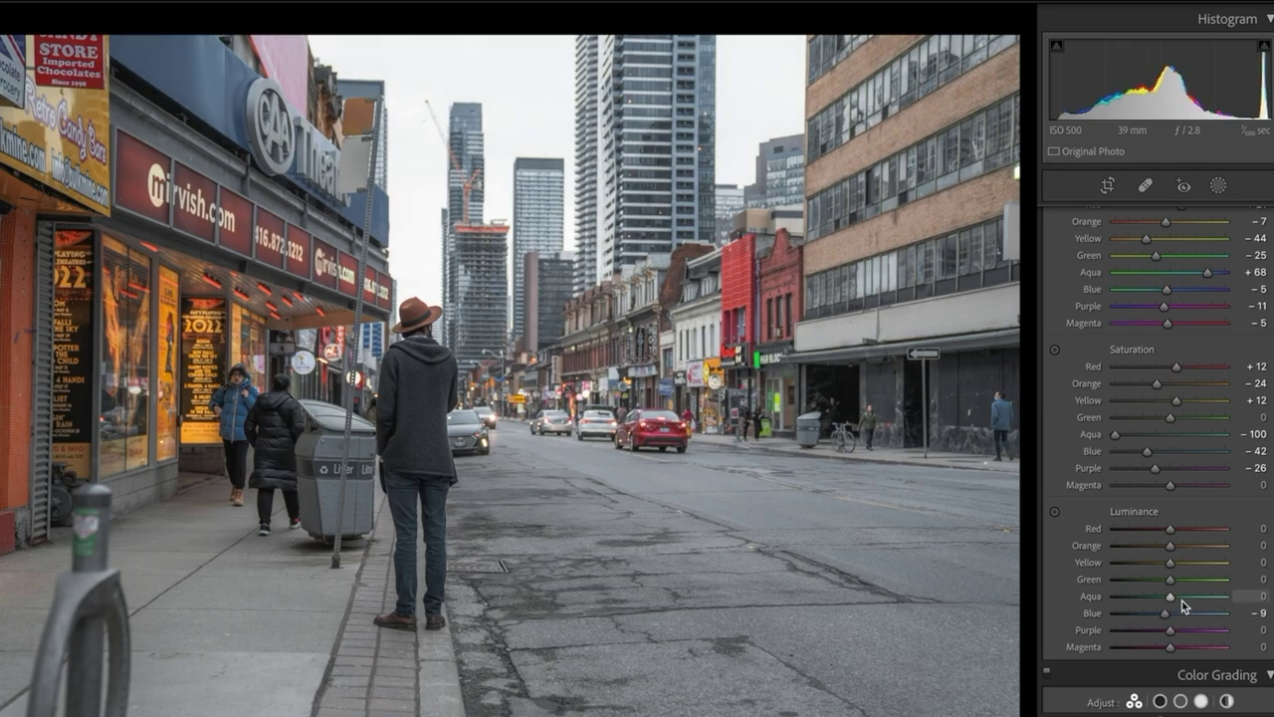
pyautogui.moveTo(1171, 597); pyautogui.dragTo(1195, 602)
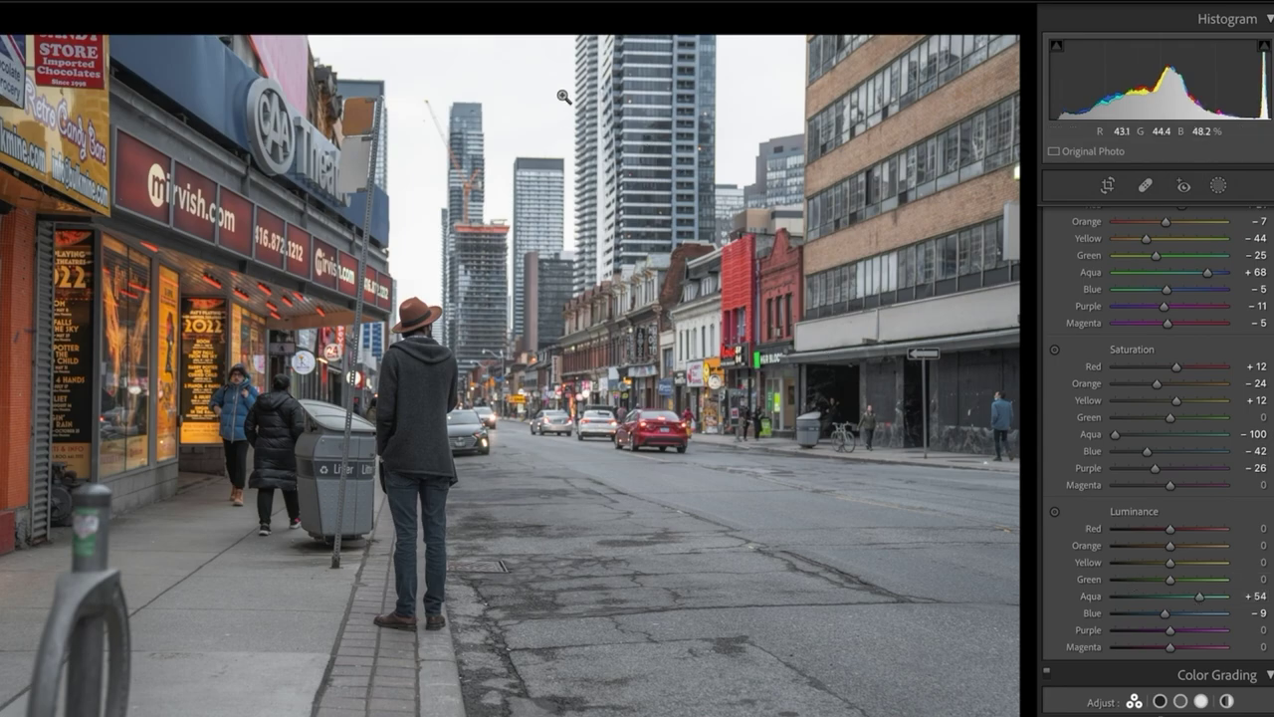
pyautogui.scroll(6, 1162, 475)
pyautogui.scroll(2, 1188, 412)
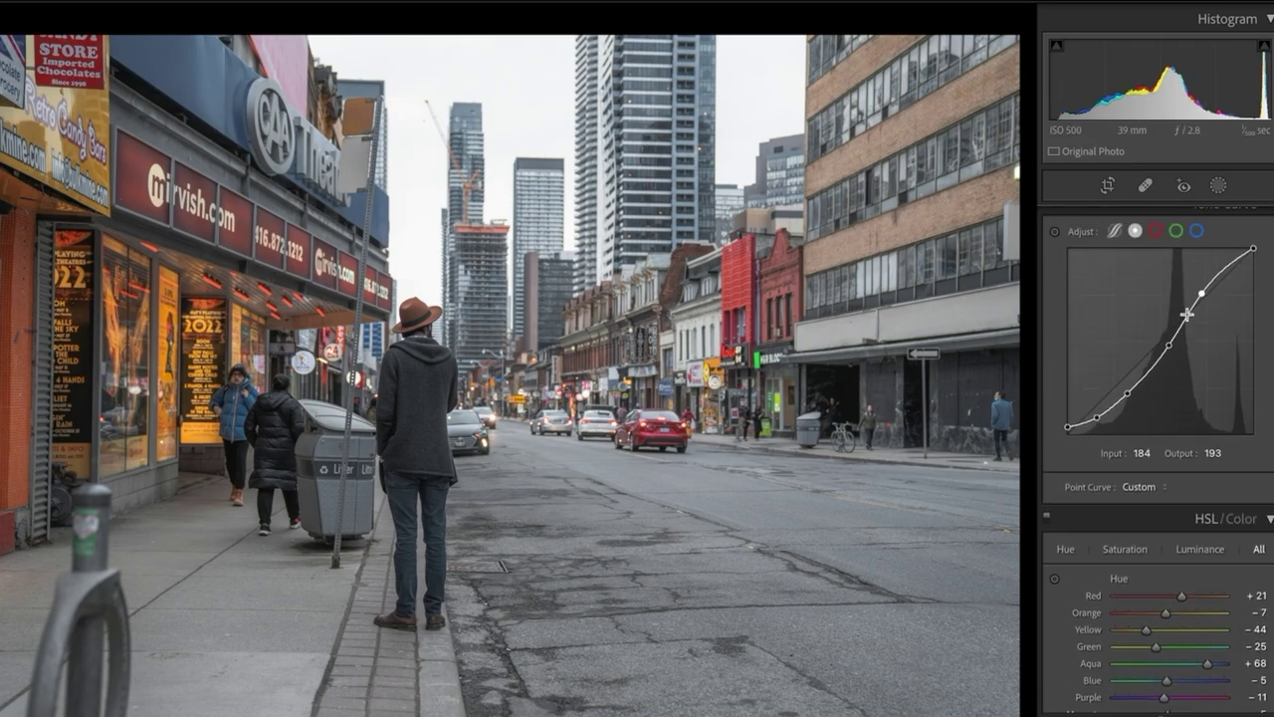
pyautogui.scroll(-12, 1197, 518)
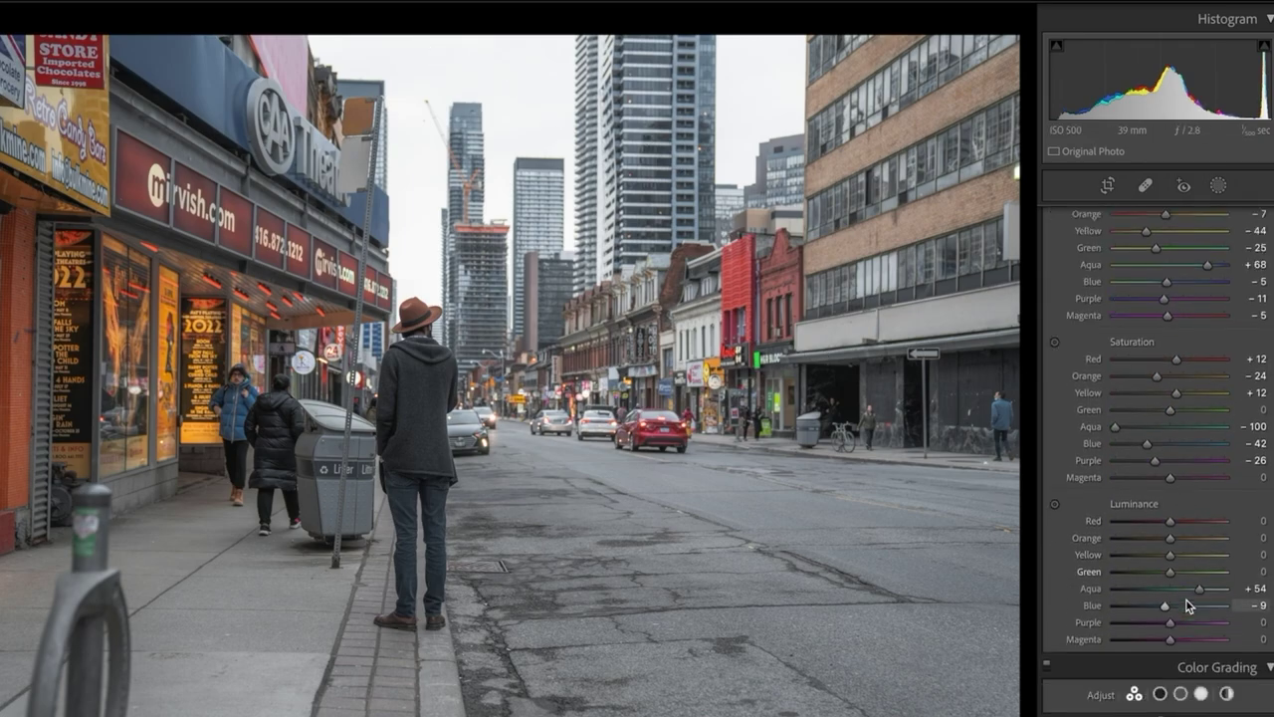
pyautogui.scroll(1, 1198, 456)
pyautogui.moveTo(1170, 386)
pyautogui.mouseDown()
pyautogui.moveTo(1191, 388)
pyautogui.moveTo(1172, 388)
pyautogui.moveTo(1183, 393)
pyautogui.moveTo(1188, 373)
pyautogui.moveTo(1175, 374)
pyautogui.mouseUp()
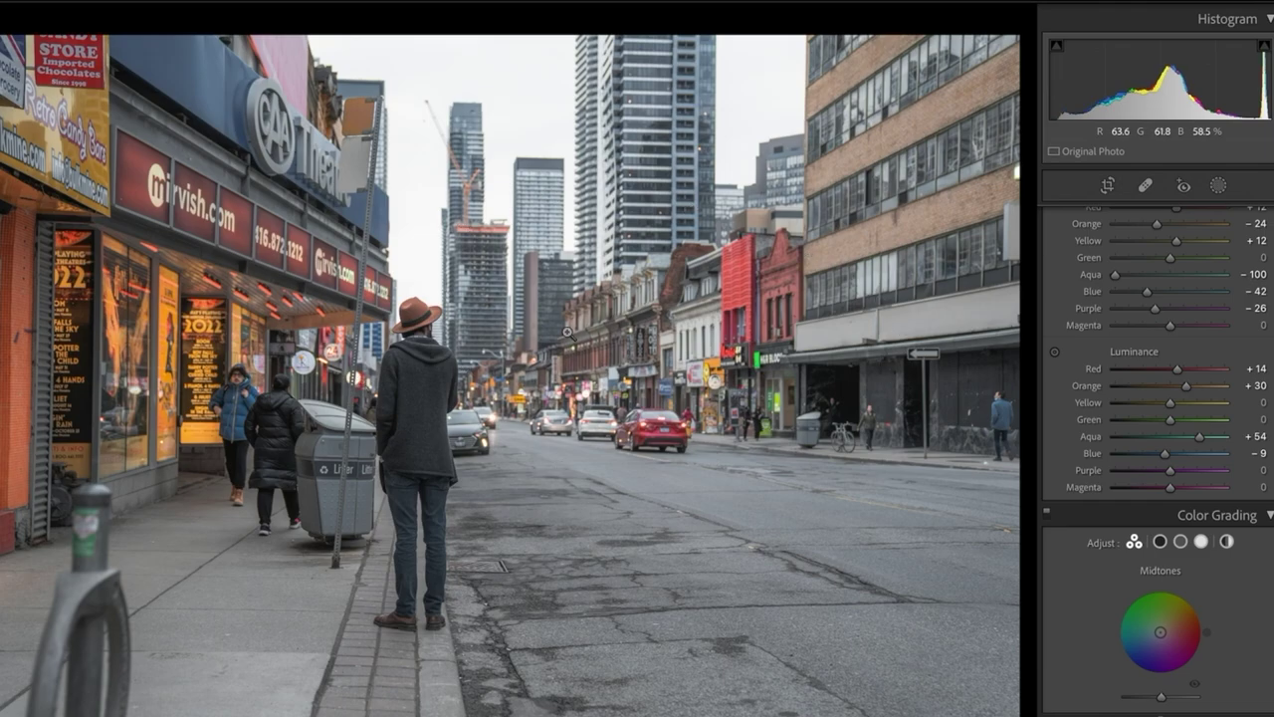
# Step: Scroll the right panel past Color Grading, Detail and Effects to Calibration
pyautogui.scroll(-2, 1205, 575)
pyautogui.scroll(-4, 1204, 575)
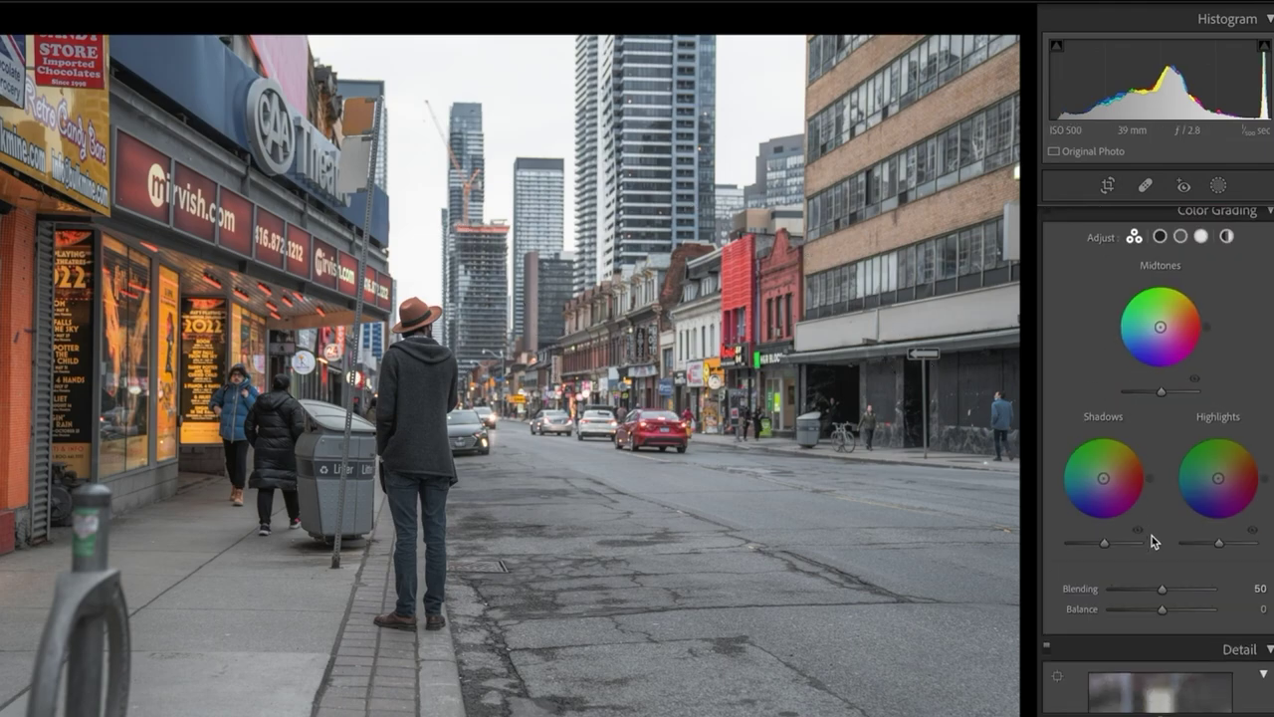
pyautogui.scroll(-10, 1219, 559)
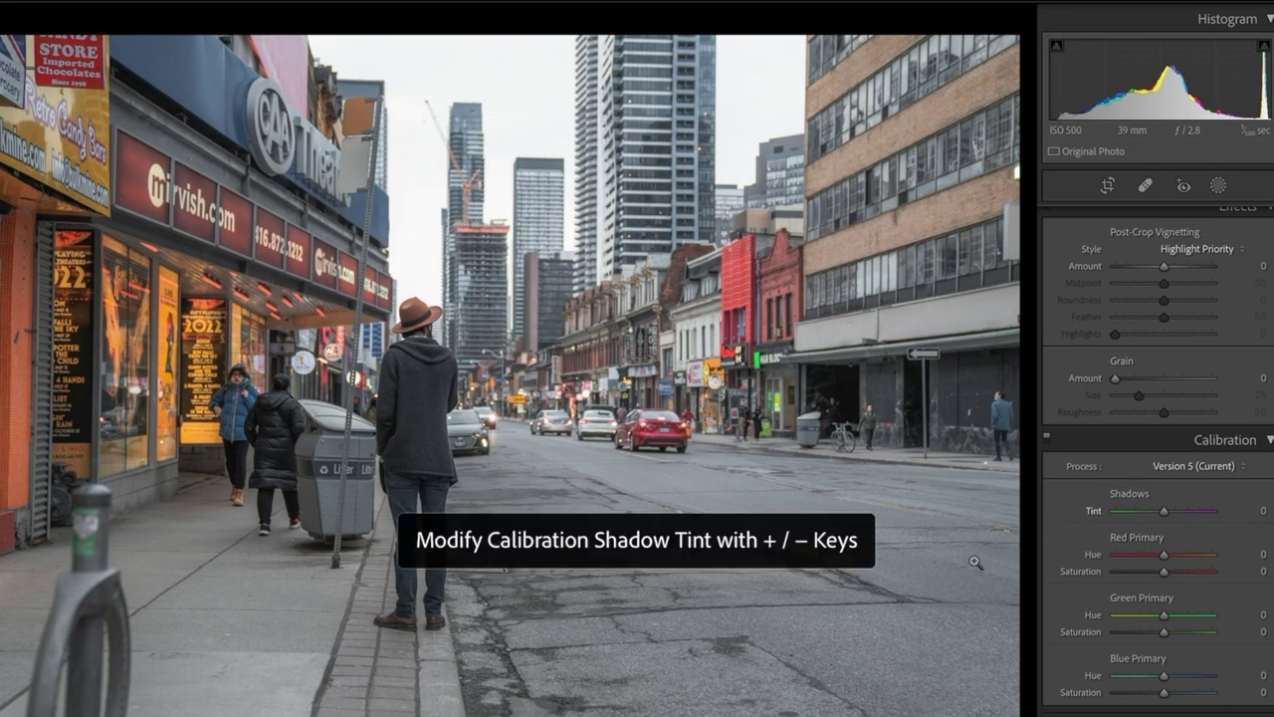
# Step: Try extreme red, blue and green primary hues, then reset all three to zero
pyautogui.click(1201, 555)
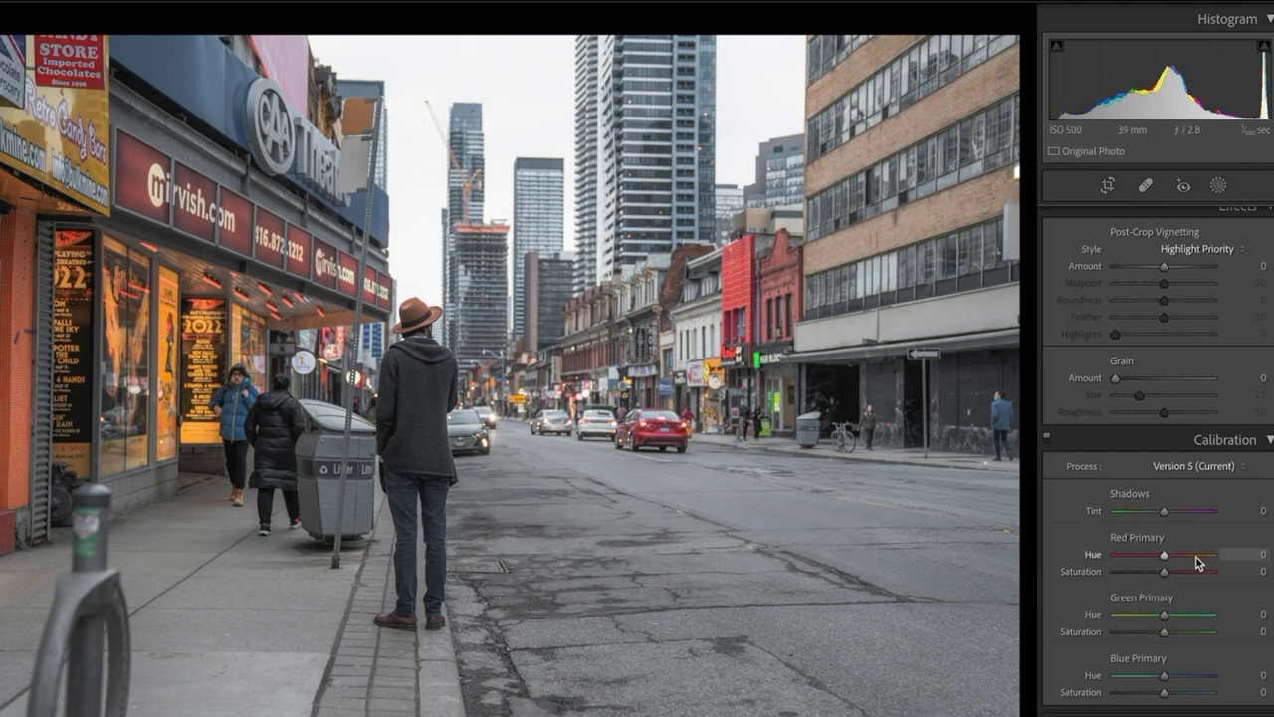
pyautogui.click(1128, 675)
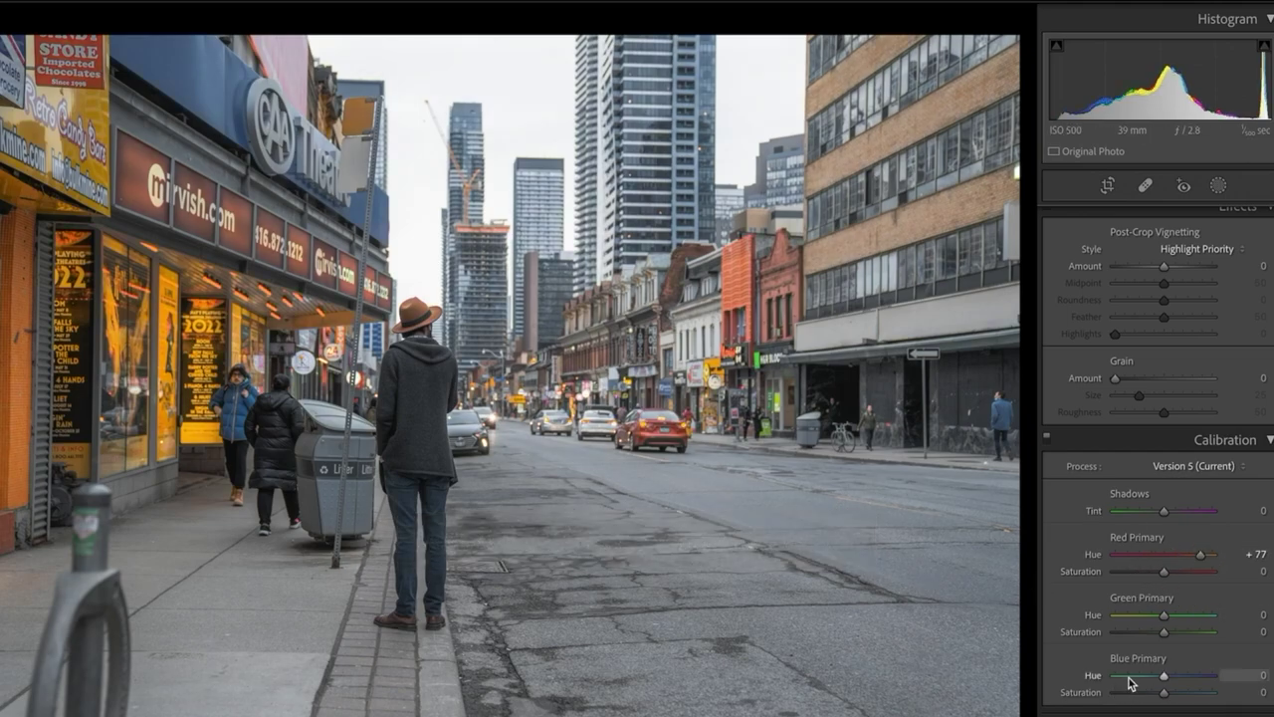
pyautogui.click(1199, 615)
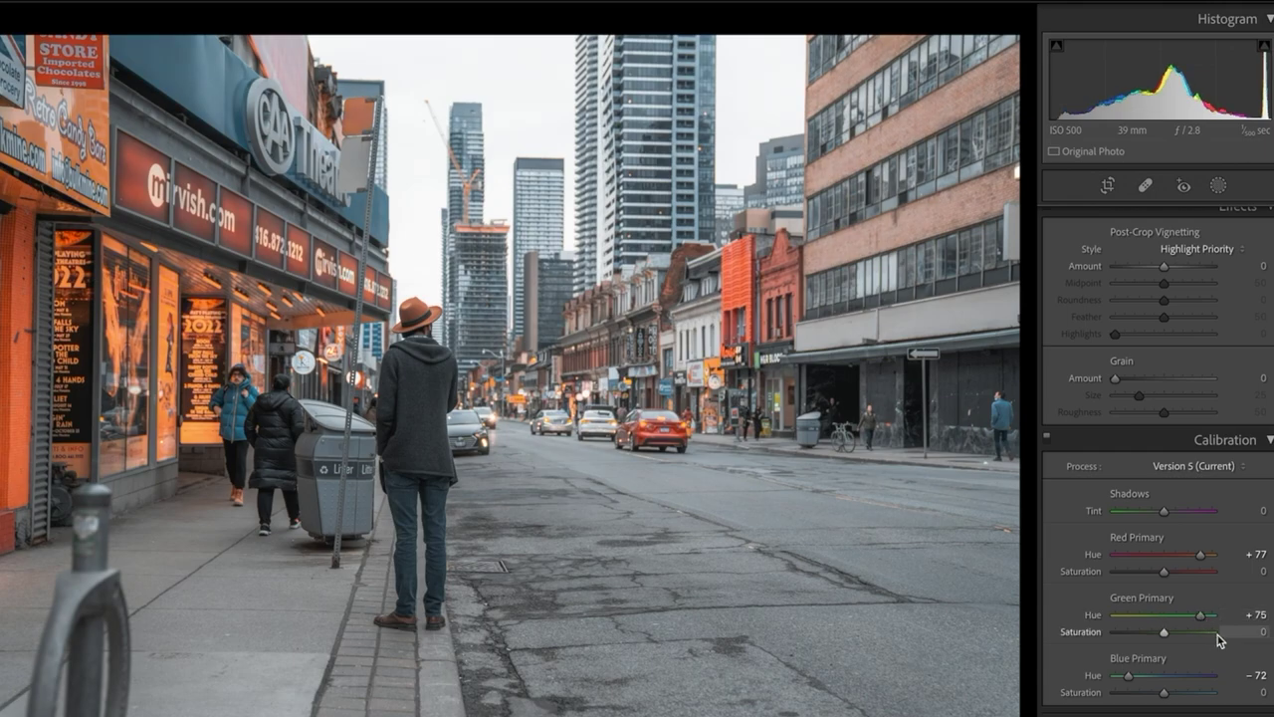
pyautogui.doubleClick(1096, 676)
pyautogui.doubleClick(1095, 615)
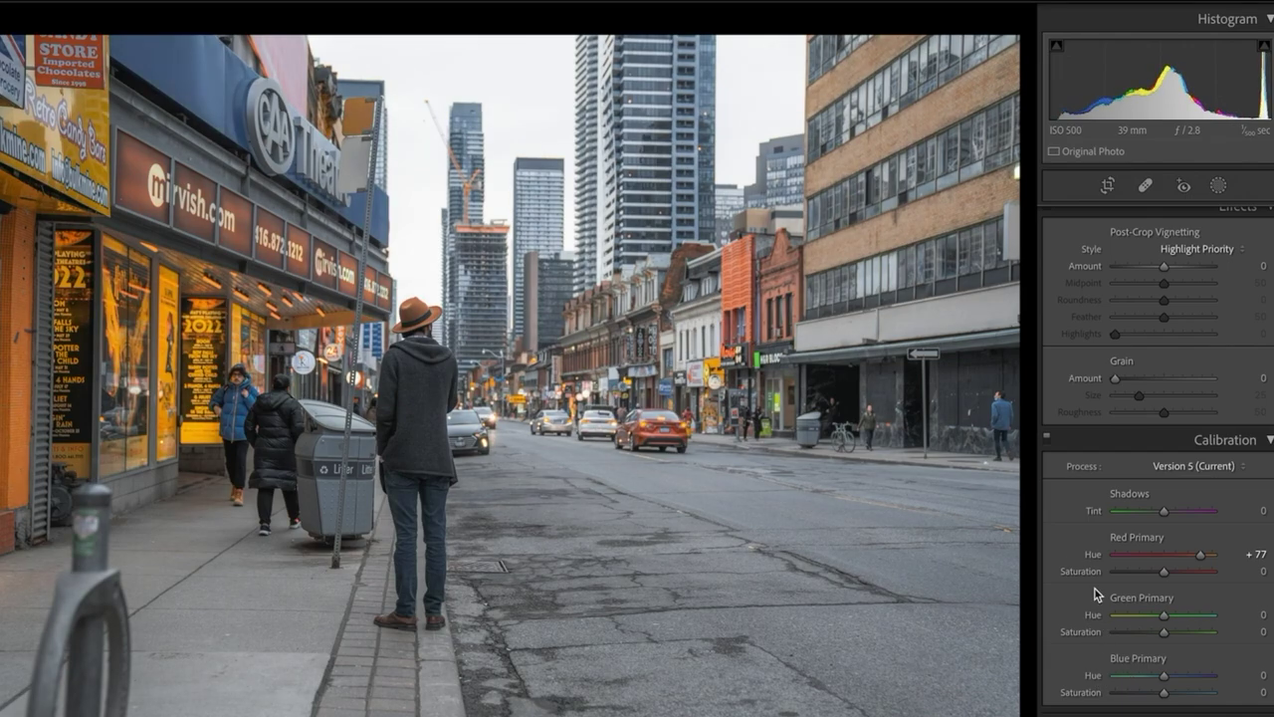
pyautogui.doubleClick(1094, 558)
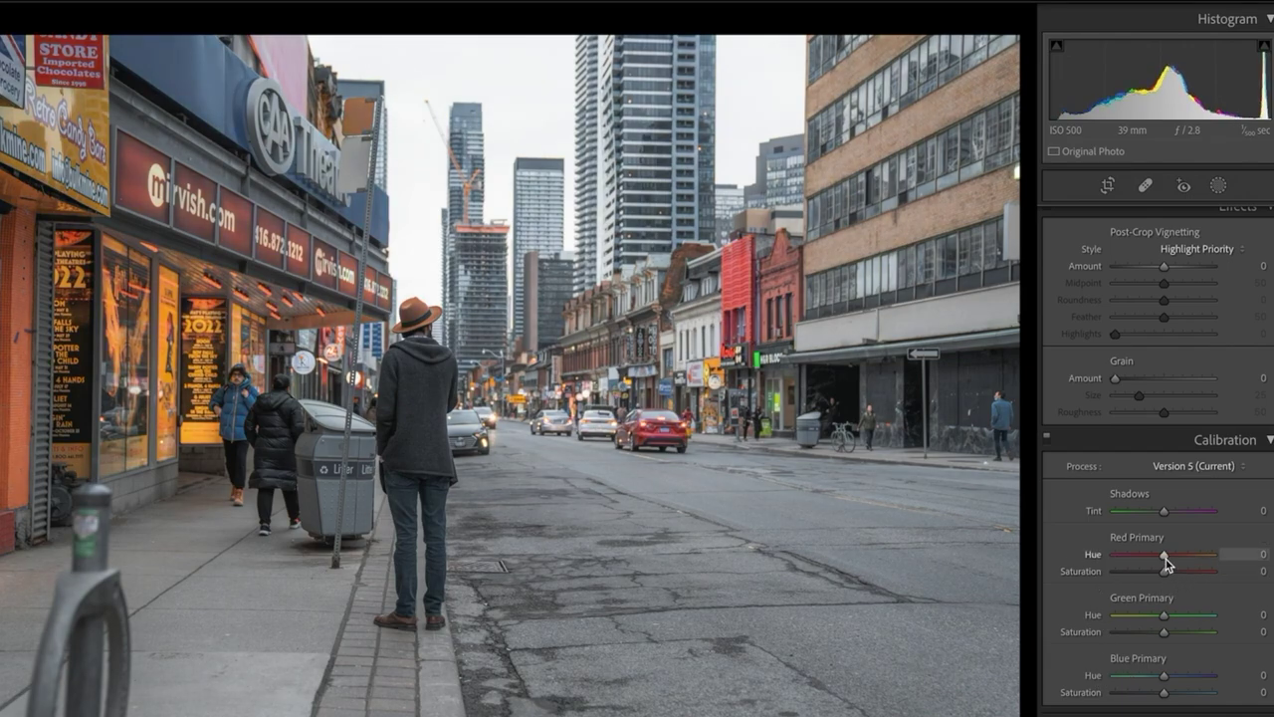
# Step: Set primaries to Red hue +41/sat -14, Green +16/-22, Blue -52/-12
pyautogui.moveTo(1165, 557); pyautogui.dragTo(1183, 564)
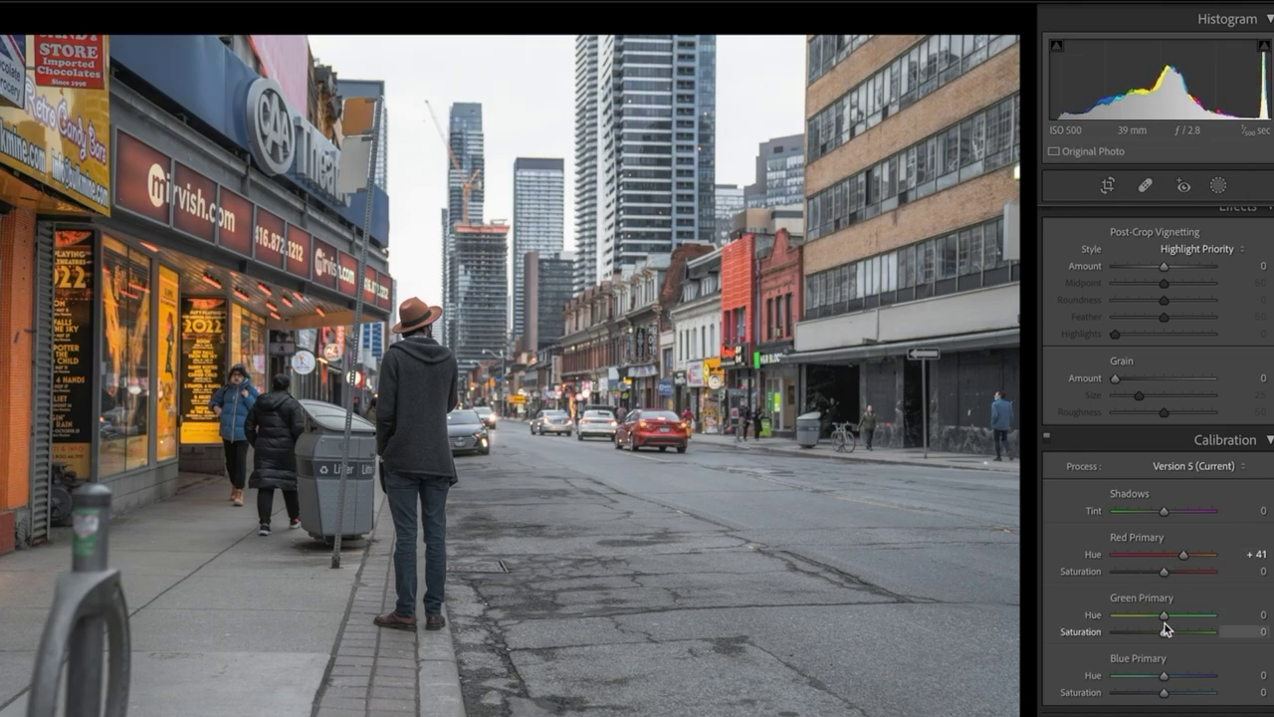
pyautogui.moveTo(1162, 675); pyautogui.dragTo(1152, 698)
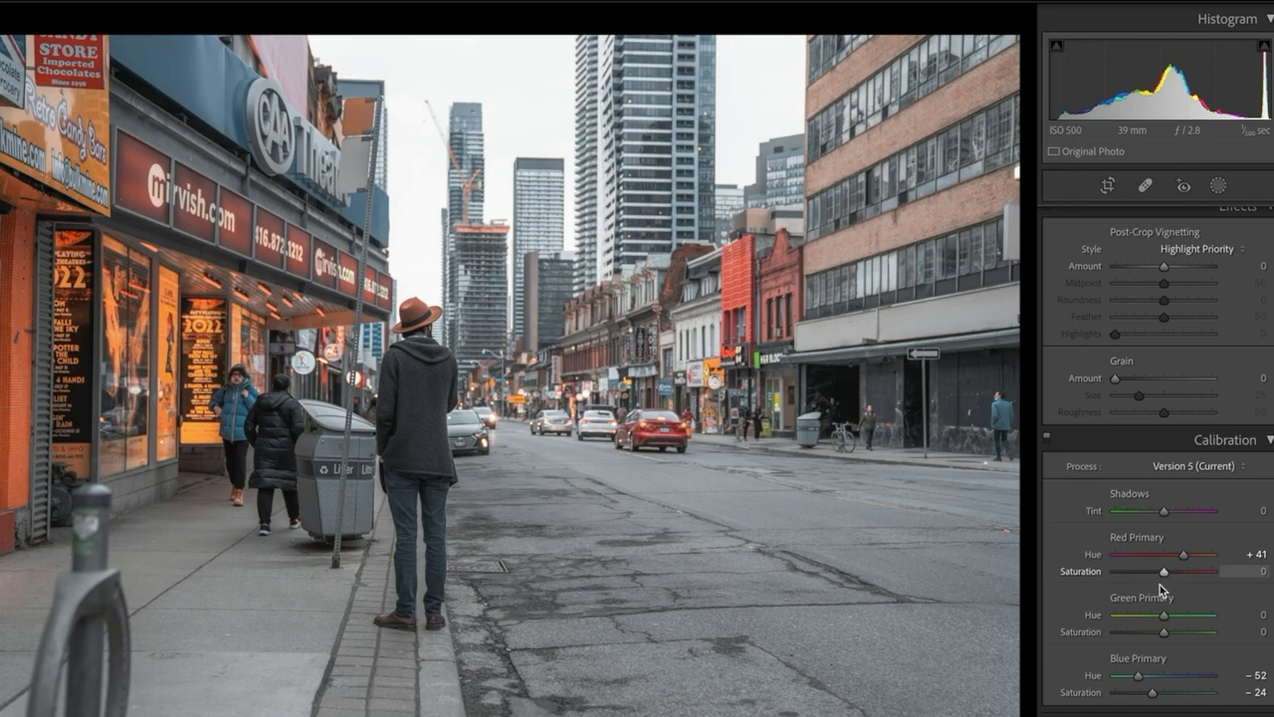
pyautogui.moveTo(1151, 692); pyautogui.dragTo(1154, 693)
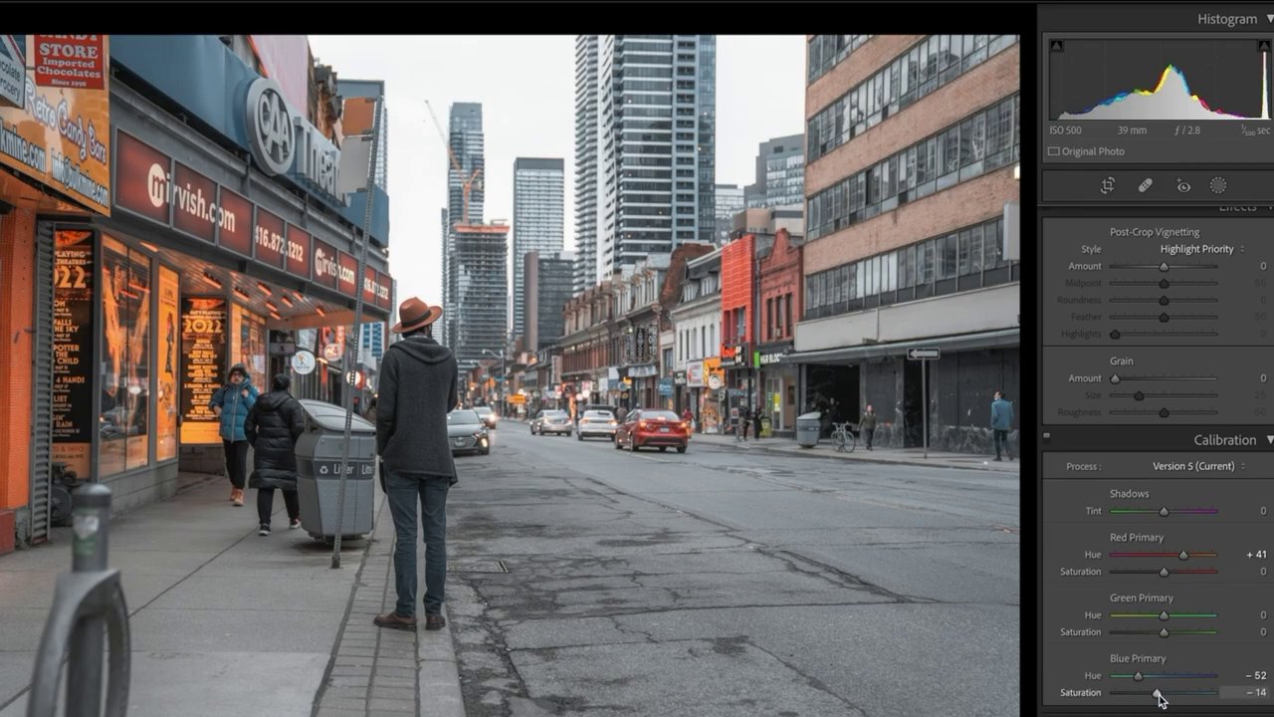
pyautogui.moveTo(1166, 570); pyautogui.dragTo(1161, 573)
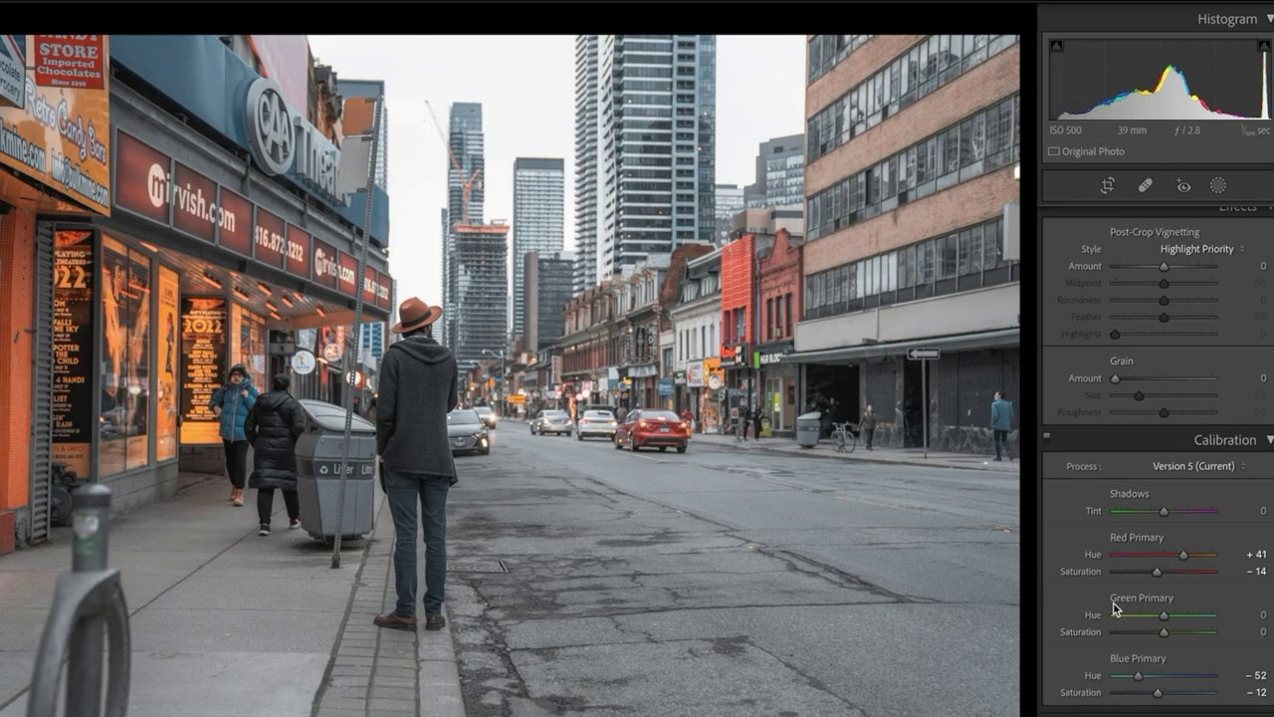
pyautogui.moveTo(1161, 617); pyautogui.dragTo(1173, 624)
pyautogui.moveTo(1161, 633)
pyautogui.mouseDown()
pyautogui.moveTo(1146, 641)
pyautogui.moveTo(1198, 641)
pyautogui.moveTo(1152, 635)
pyautogui.mouseUp()
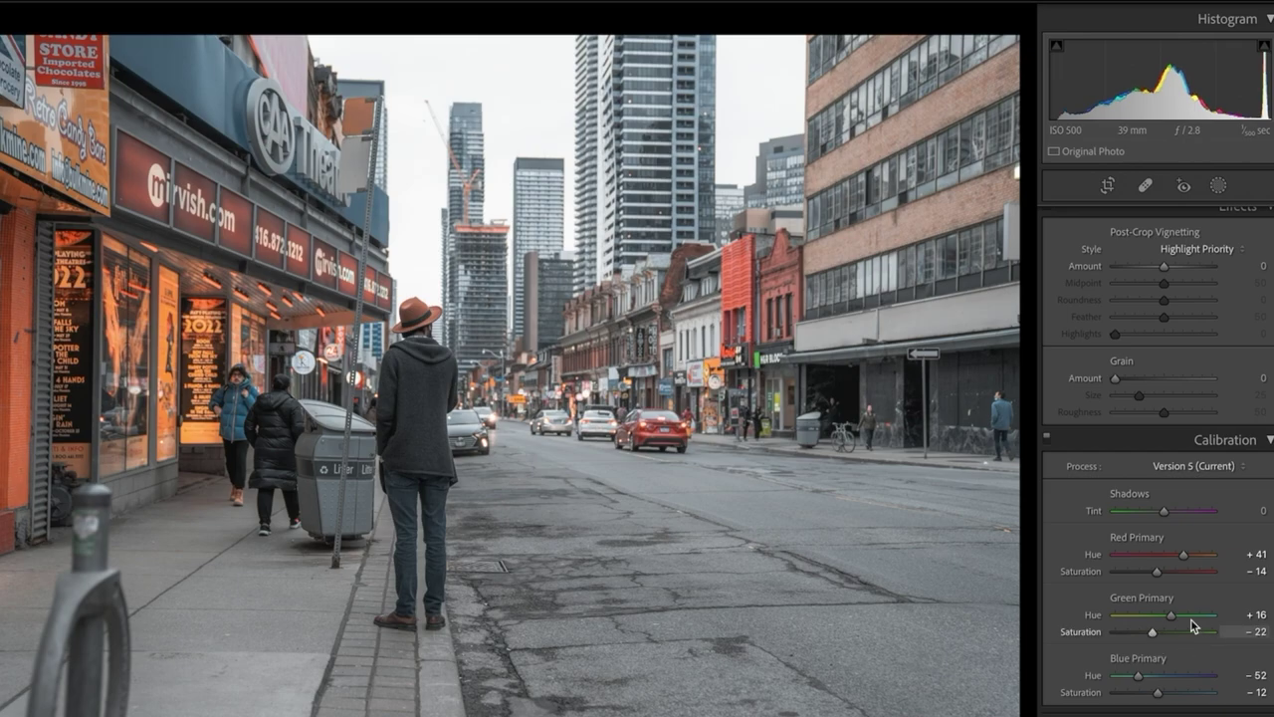
# Step: Toggle Calibration off and on several times to compare, leaving it enabled
pyautogui.click(1047, 438)
pyautogui.click(1047, 437)
pyautogui.click(1047, 438)
pyautogui.click(1047, 438)
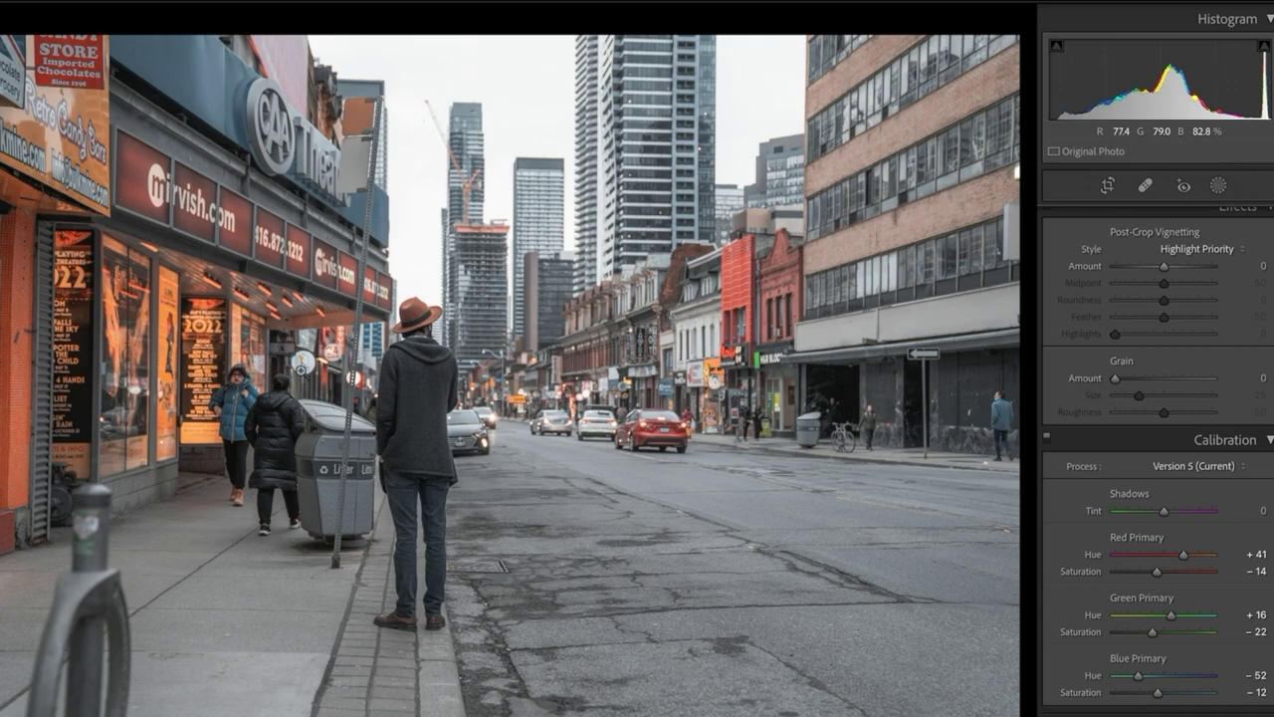
pyautogui.click(1048, 439)
pyautogui.click(1048, 439)
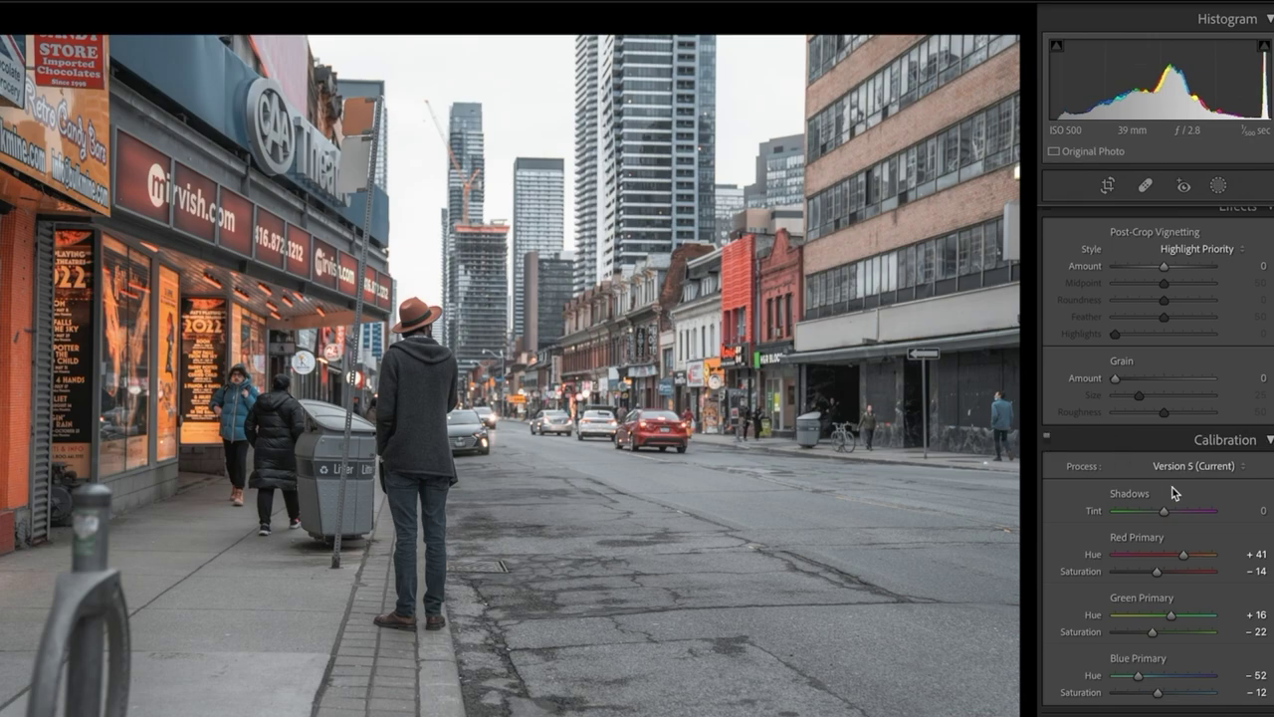
# Step: Warm the highlights toward orange and cool the shadows to blue, darkening shadows to -40
pyautogui.scroll(10, 1174, 502)
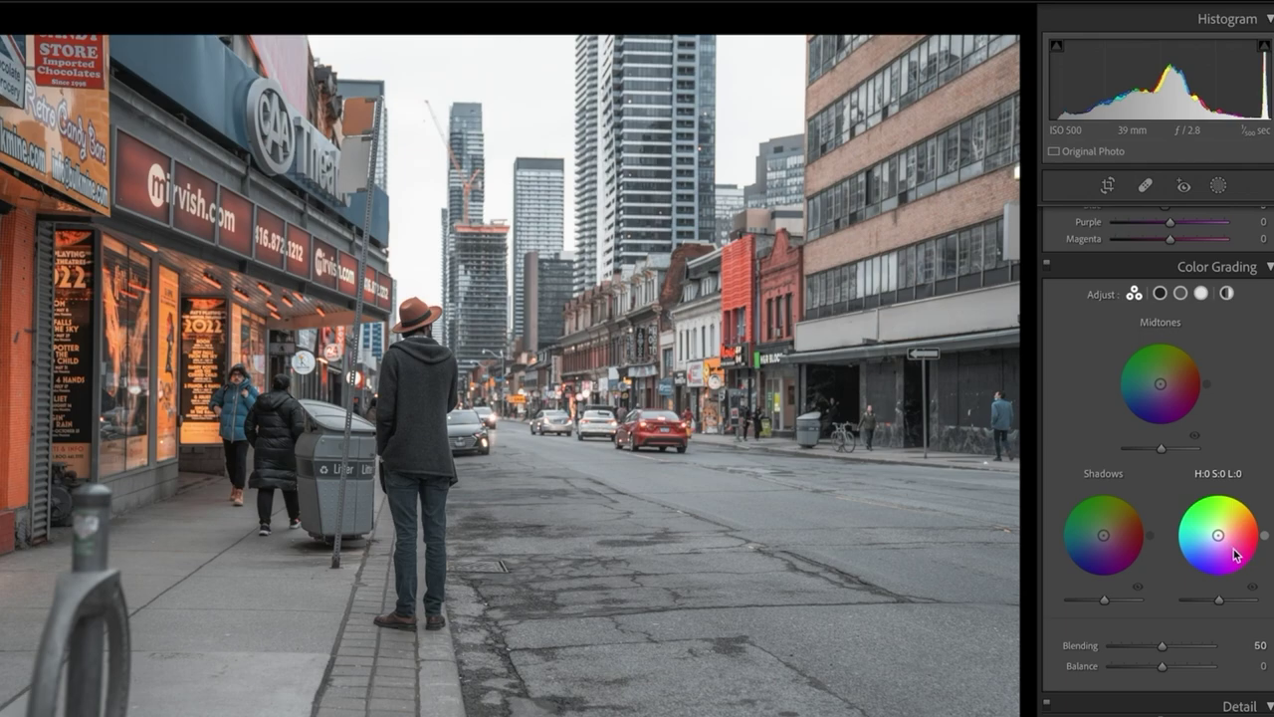
pyautogui.moveTo(1217, 535); pyautogui.dragTo(1227, 529)
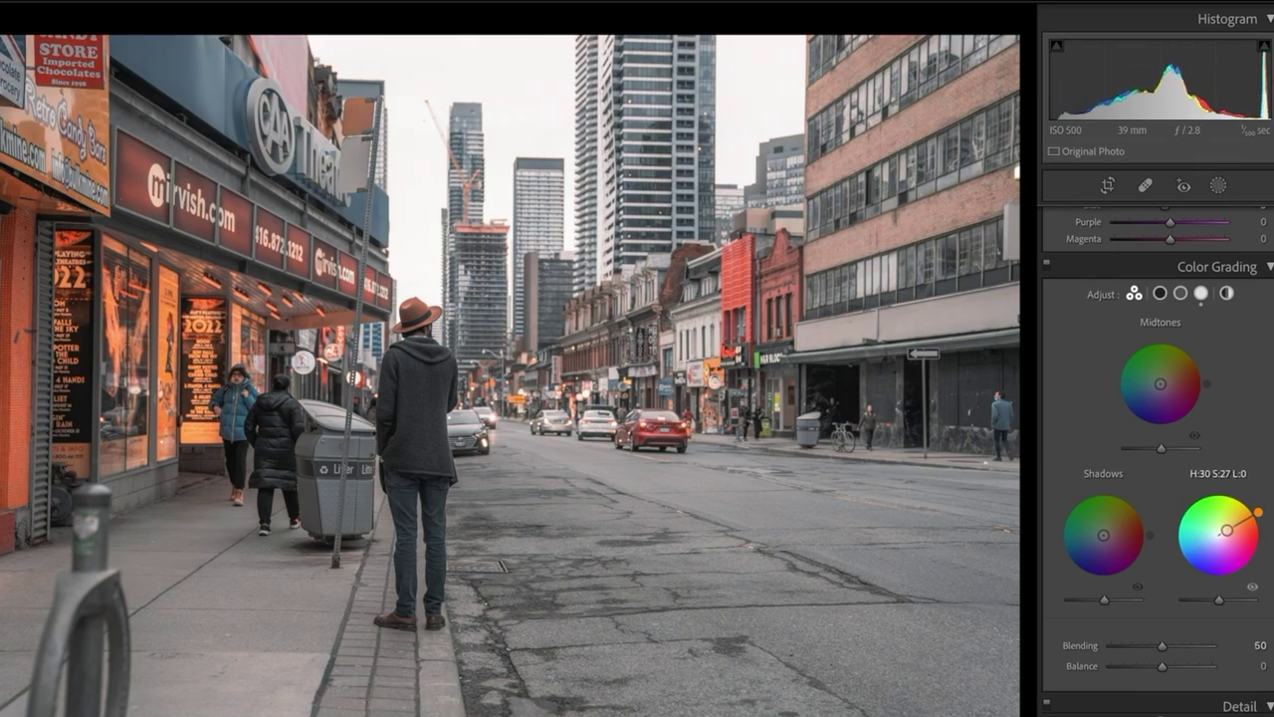
pyautogui.moveTo(1102, 535)
pyautogui.mouseDown()
pyautogui.moveTo(1087, 538)
pyautogui.moveTo(1100, 536)
pyautogui.mouseUp()
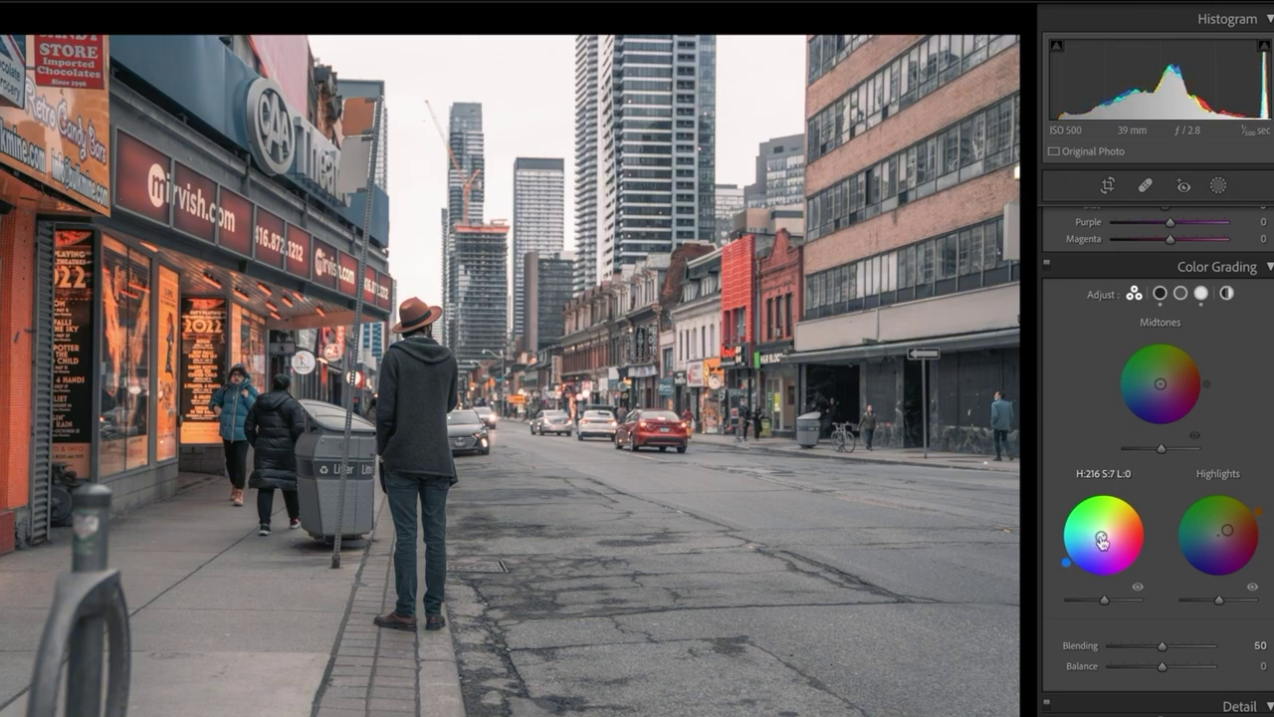
pyautogui.moveTo(1103, 602); pyautogui.dragTo(1091, 607)
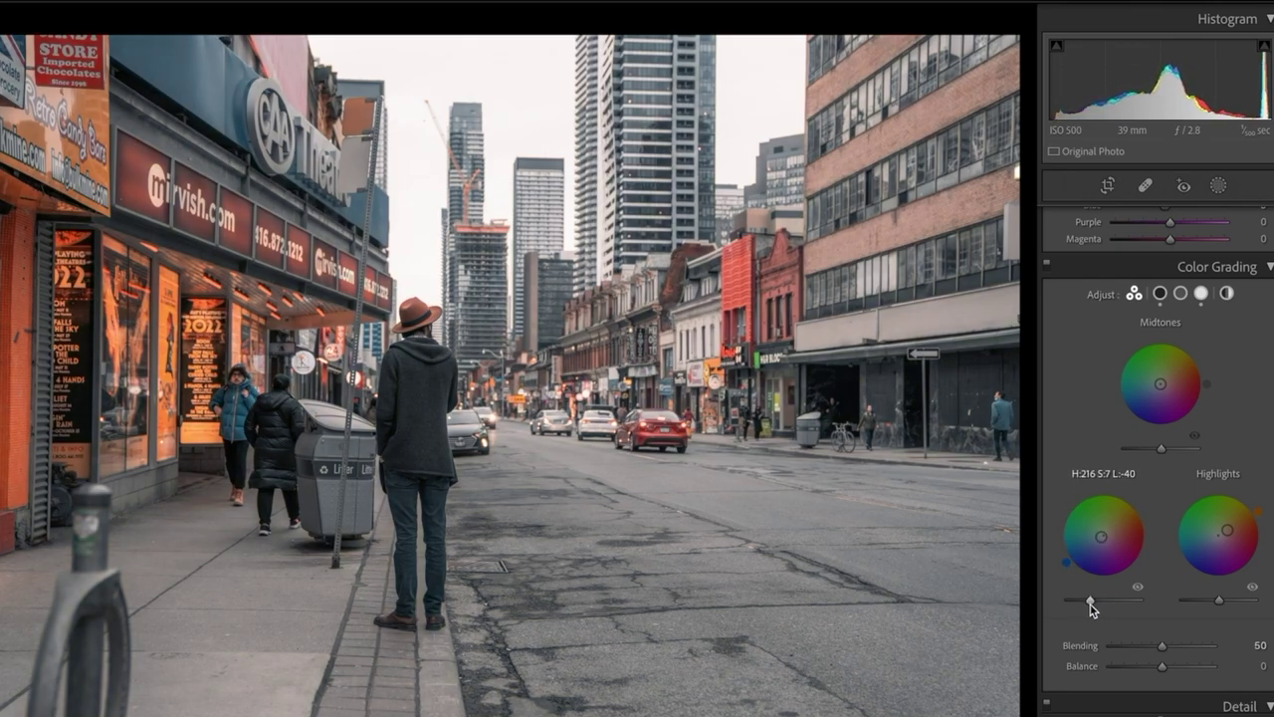
# Step: Set midtone luminance to -17, compare grading on/off, and adjust highlight luminance to +40
pyautogui.moveTo(1158, 449); pyautogui.dragTo(1154, 453)
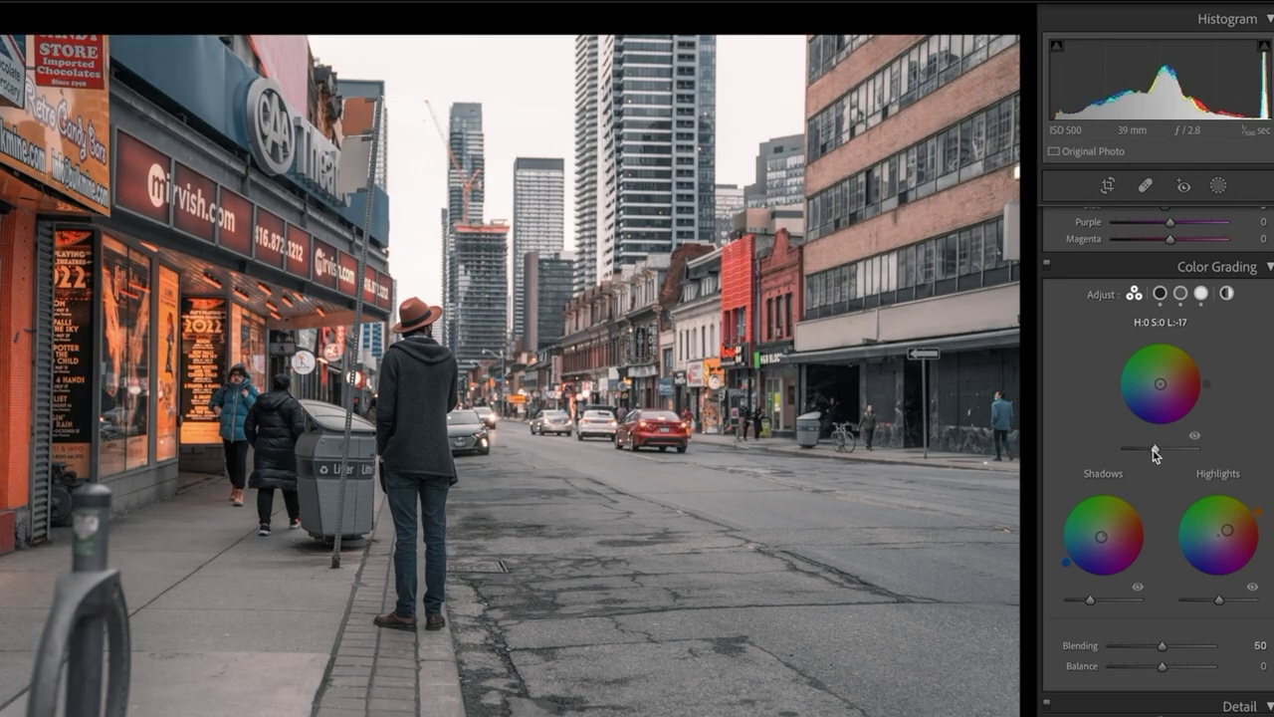
pyautogui.moveTo(1160, 383); pyautogui.dragTo(1158, 384)
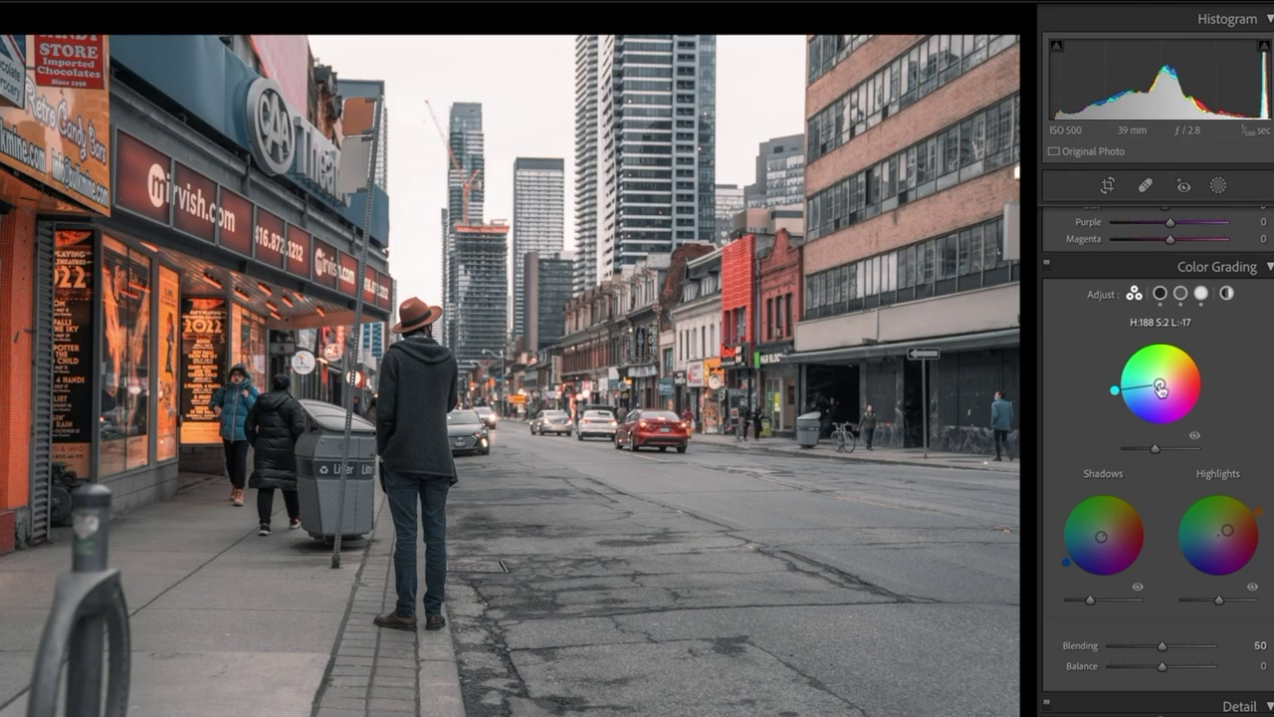
pyautogui.click(1047, 267)
pyautogui.click(1047, 266)
pyautogui.moveTo(1218, 600); pyautogui.dragTo(1244, 604)
# Step: Compare the colour grading on and off, then set Blacks to +29
pyautogui.click(1047, 269)
pyautogui.click(1047, 269)
pyautogui.scroll(10, 1209, 396)
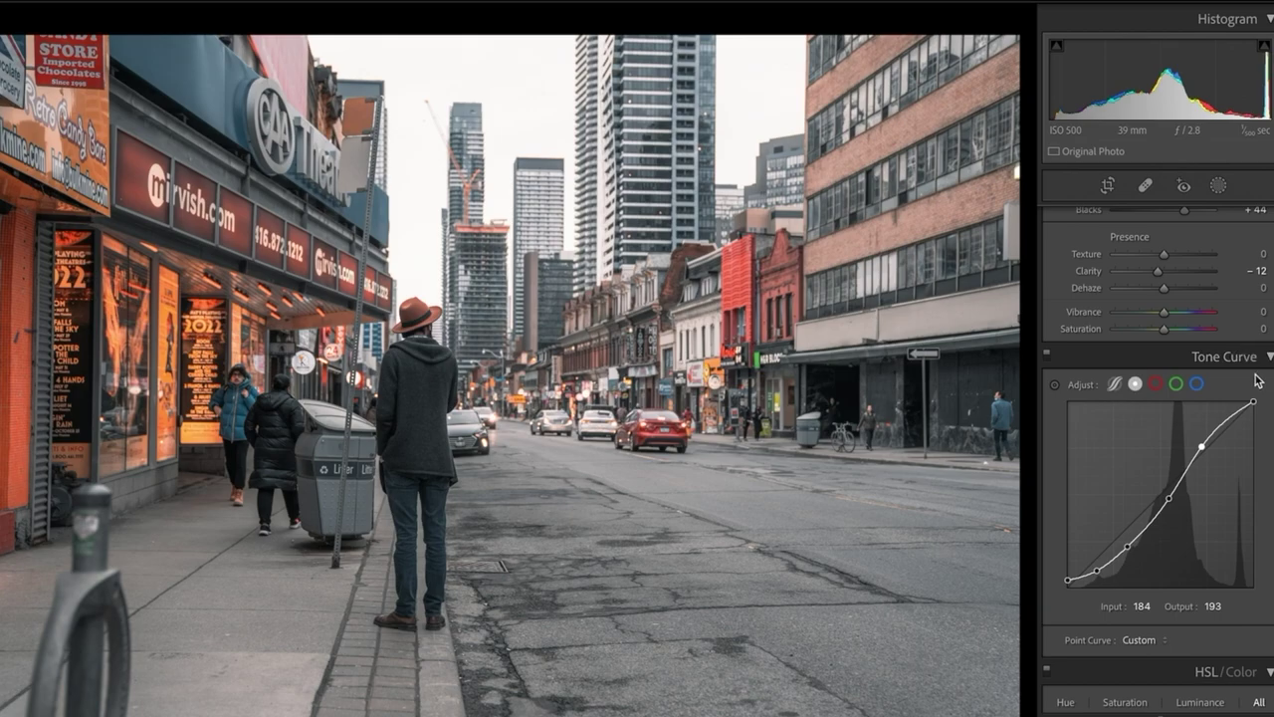
pyautogui.scroll(5, 1220, 328)
pyautogui.moveTo(1207, 376); pyautogui.dragTo(1179, 416)
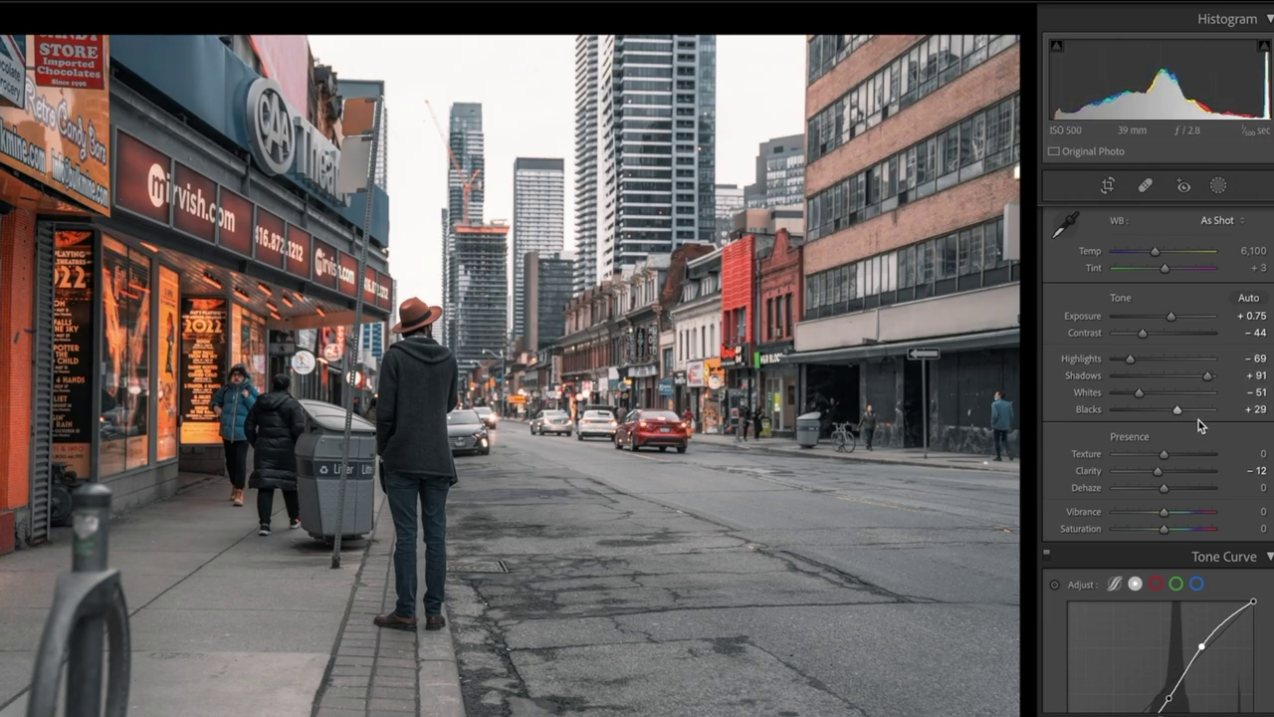
# Step: Set the white balance temperature to 6,700
pyautogui.scroll(2, 1197, 427)
pyautogui.moveTo(1155, 329); pyautogui.dragTo(1161, 338)
pyautogui.doubleClick(1089, 331)
pyautogui.click(1248, 327)
pyautogui.write('6')
pyautogui.press('Return')
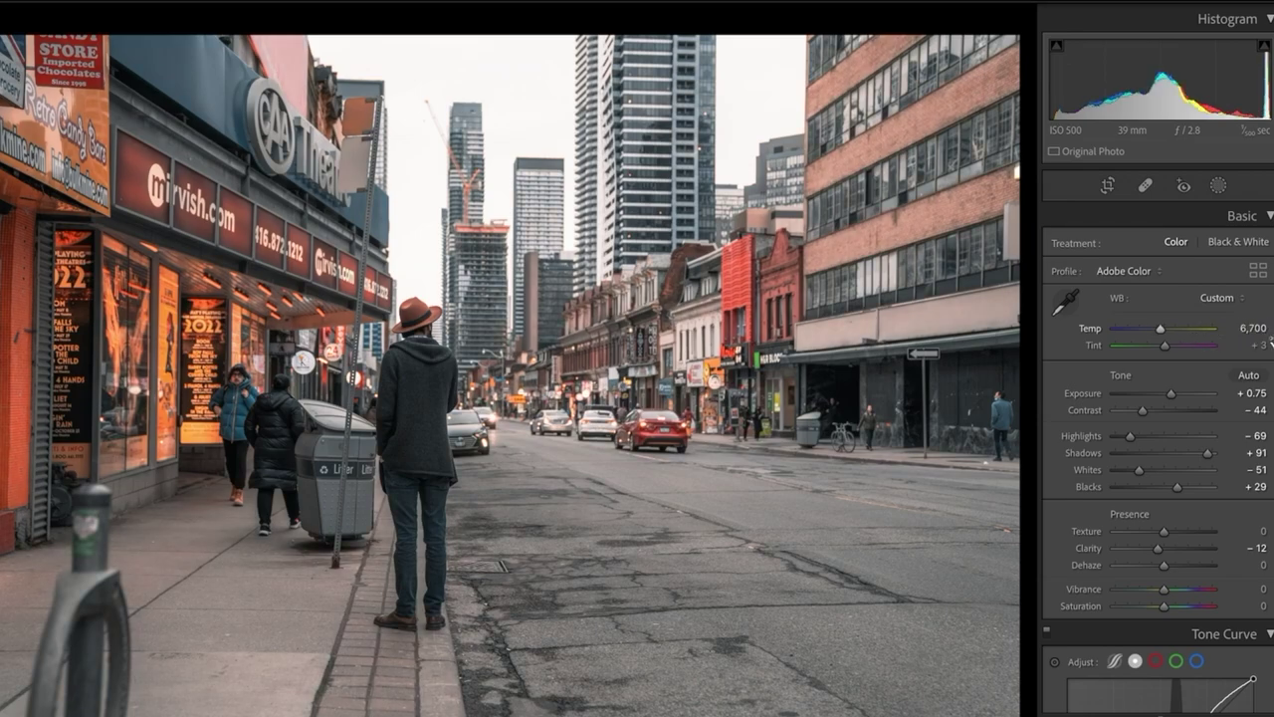
# Step: Pull Highlights further down to -84
pyautogui.scroll(-5, 1237, 338)
pyautogui.scroll(3, 1145, 361)
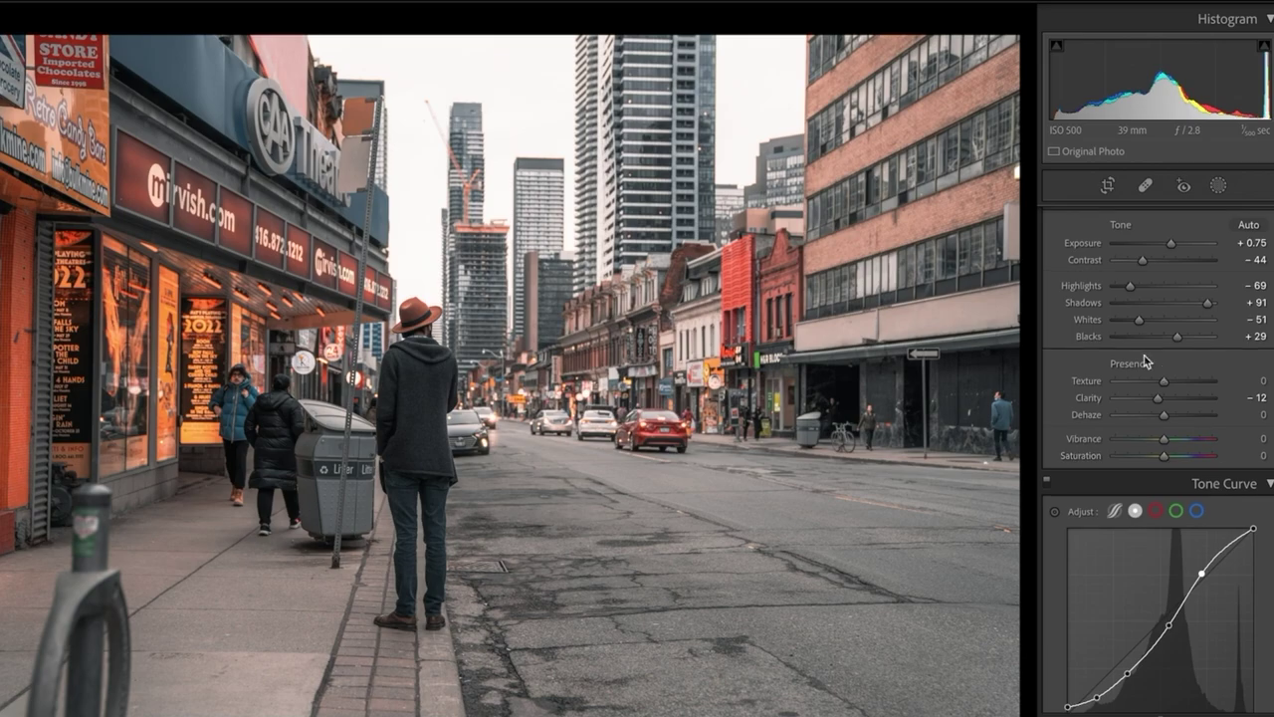
pyautogui.moveTo(1131, 287); pyautogui.dragTo(1127, 290)
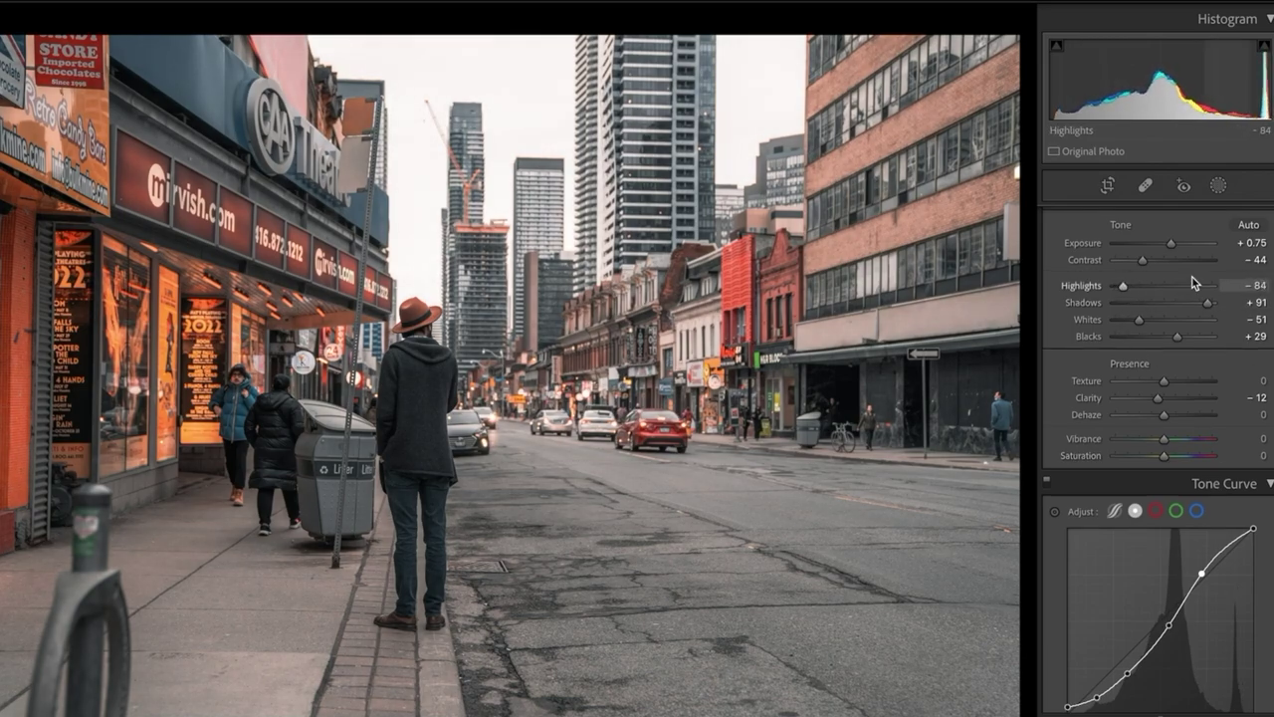
pyautogui.scroll(1, 1064, 423)
pyautogui.scroll(-1, 1065, 412)
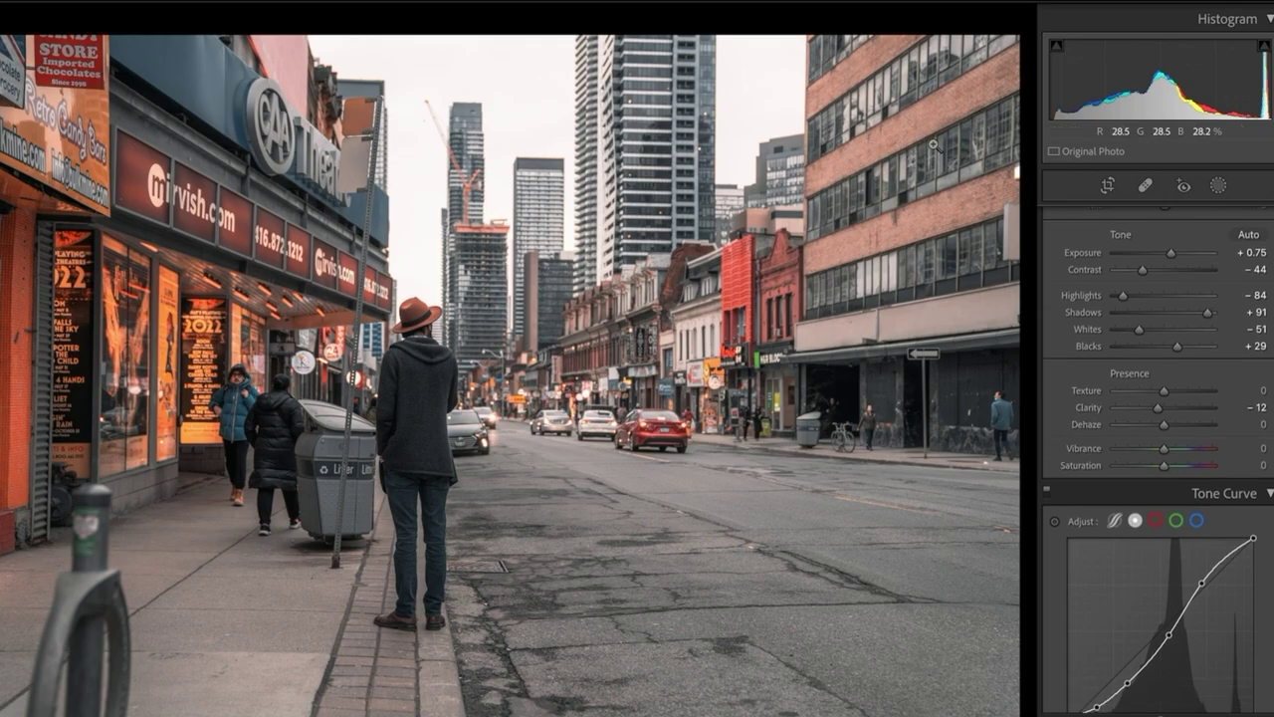
pyautogui.scroll(-5, 1188, 494)
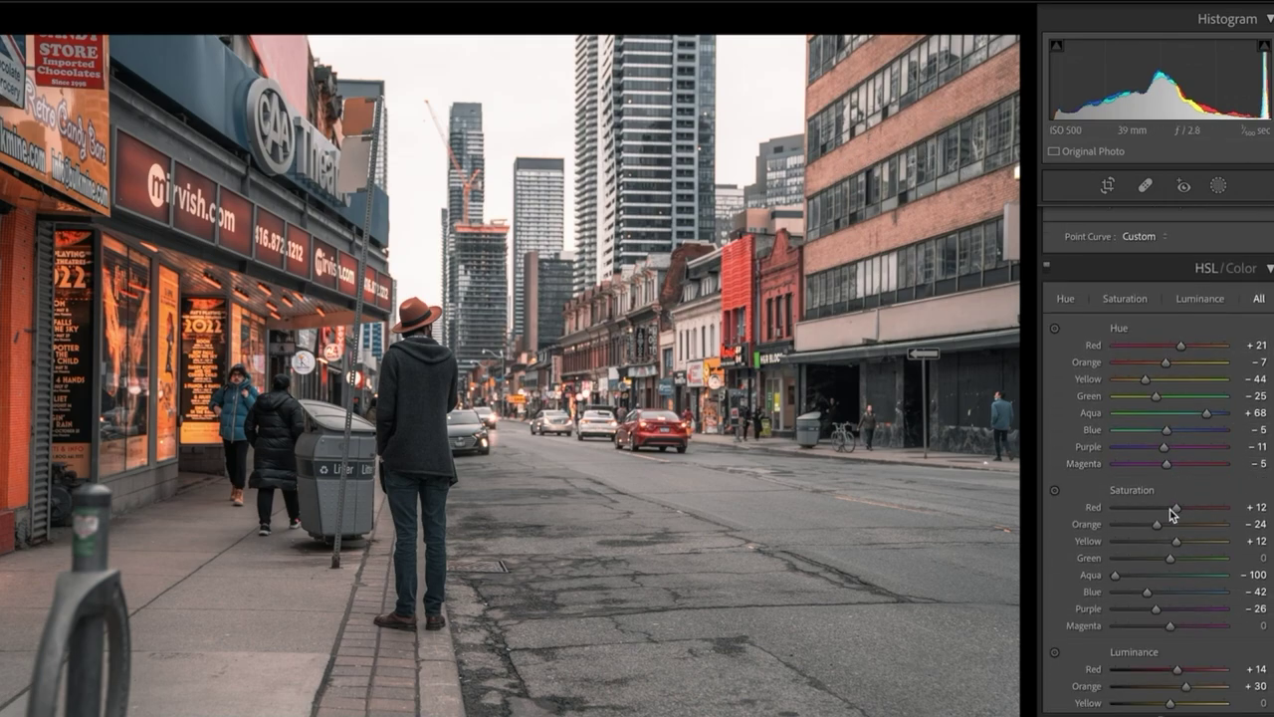
# Step: In HSL, set Yellow saturation to -55, Orange hue to +8 and Orange saturation to -1
pyautogui.click(1124, 298)
pyautogui.moveTo(1175, 381); pyautogui.dragTo(1137, 392)
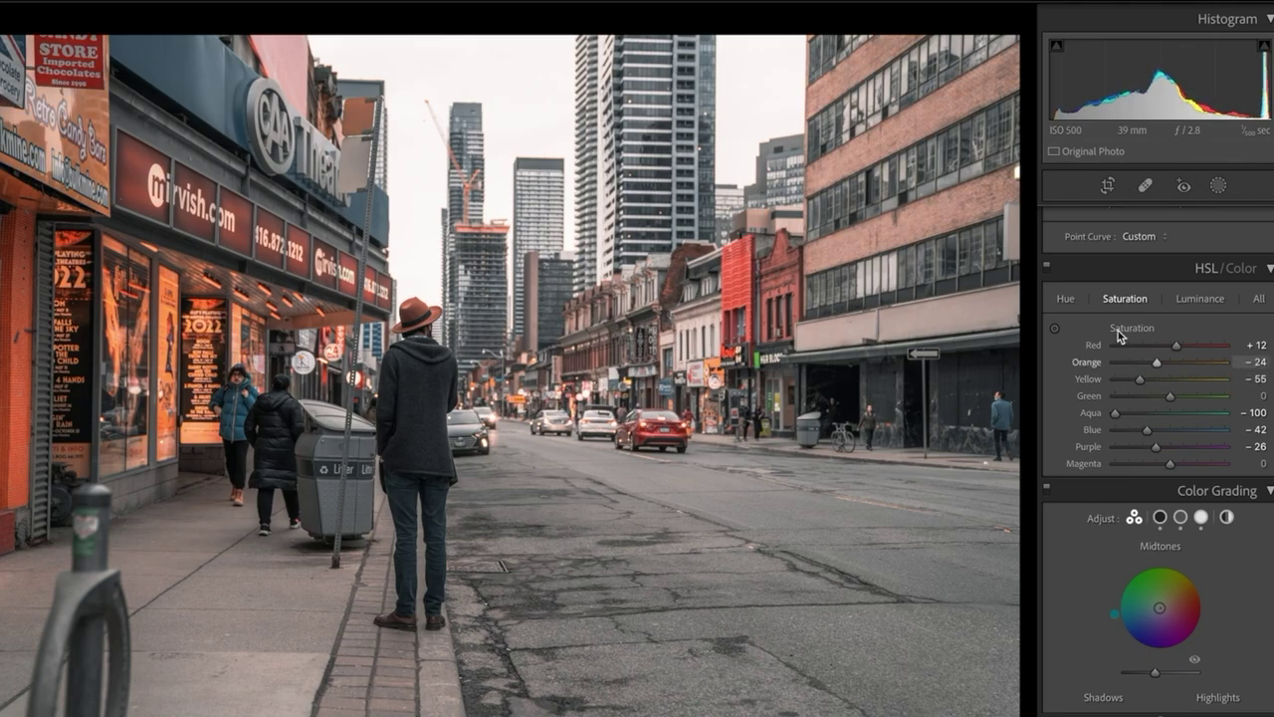
pyautogui.click(1065, 298)
pyautogui.moveTo(1167, 364); pyautogui.dragTo(1173, 365)
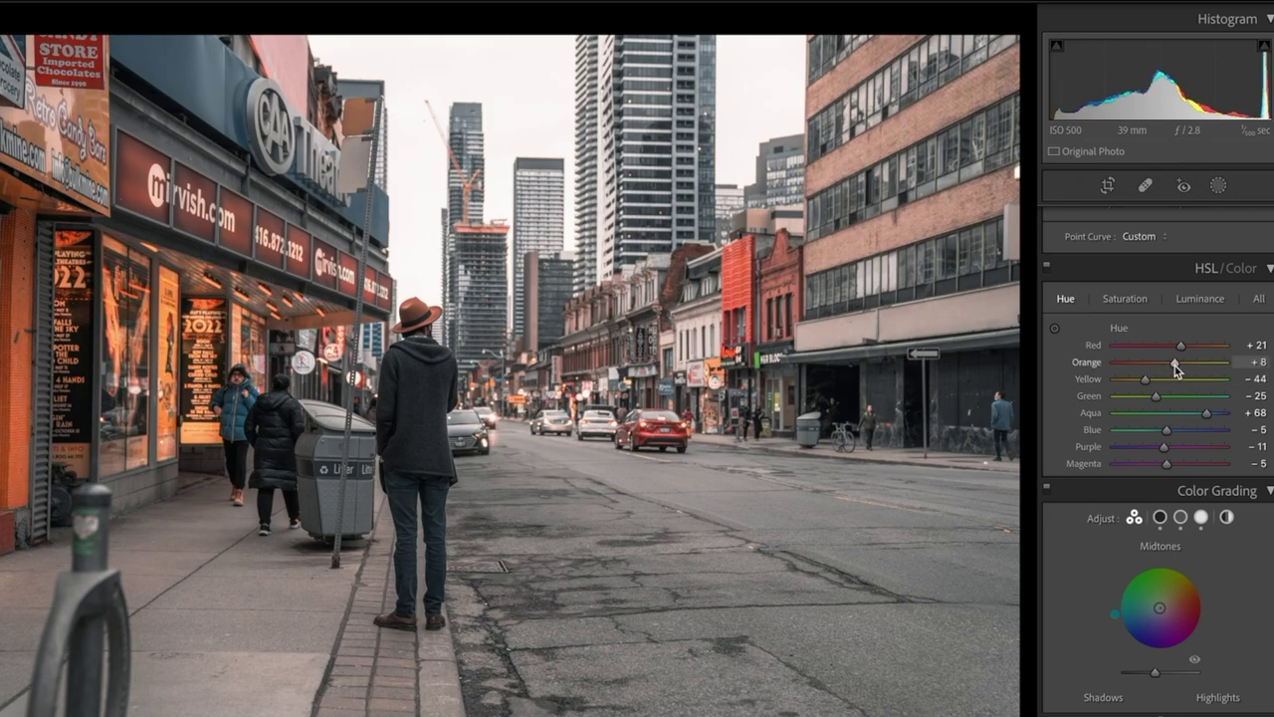
pyautogui.click(1124, 298)
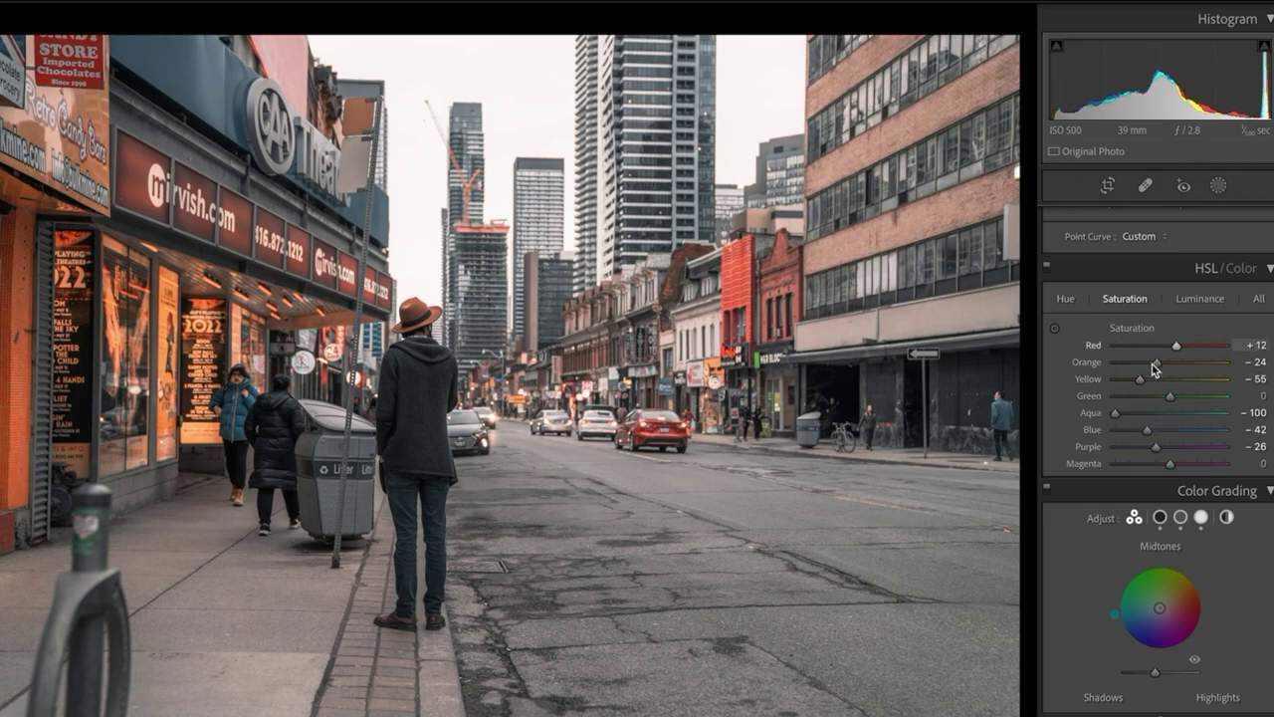
pyautogui.moveTo(1164, 364); pyautogui.dragTo(1170, 365)
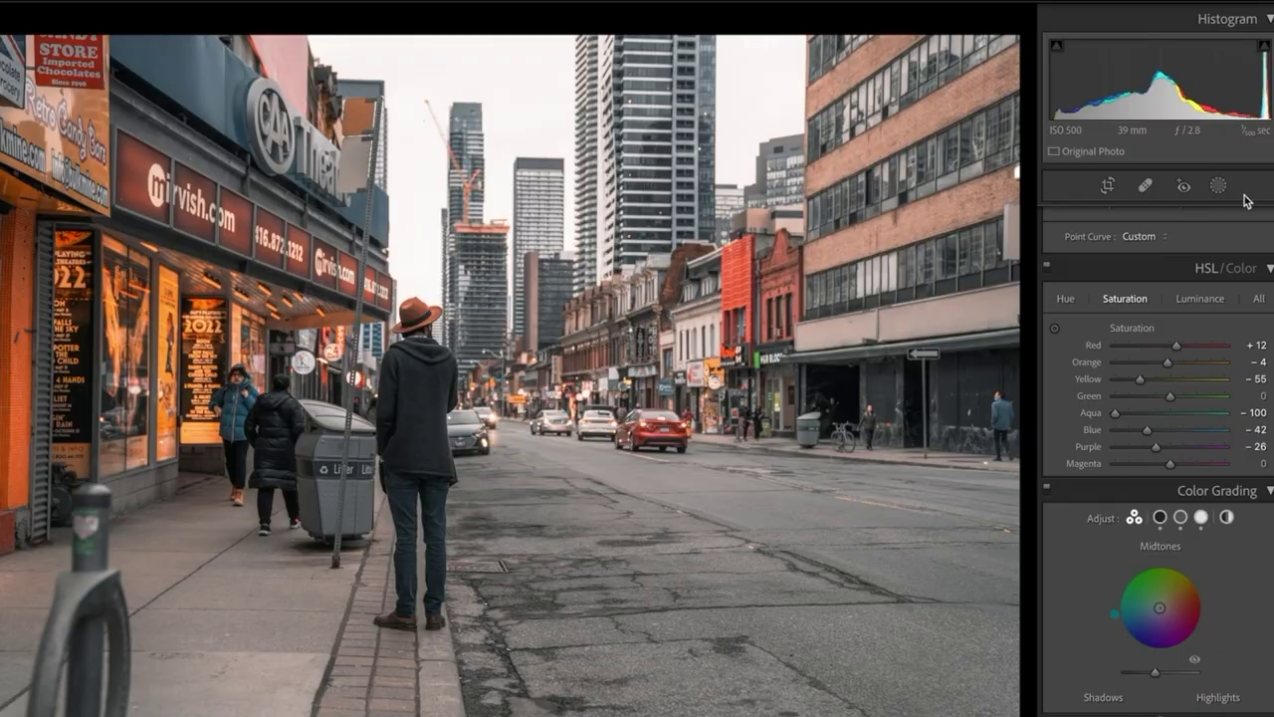
# Step: Add an inverted radial gradient mask around the man with -0.35 exposure
pyautogui.click(1217, 185)
pyautogui.click(1135, 347)
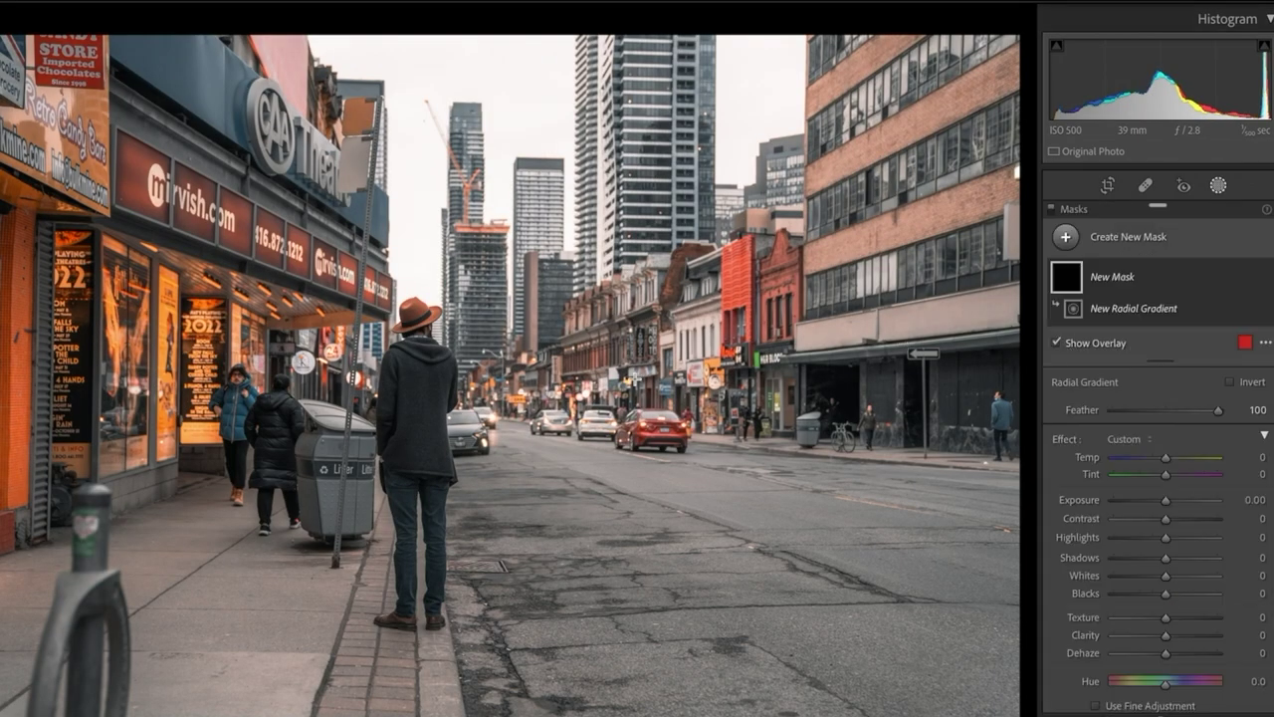
pyautogui.moveTo(425, 393); pyautogui.dragTo(537, 604)
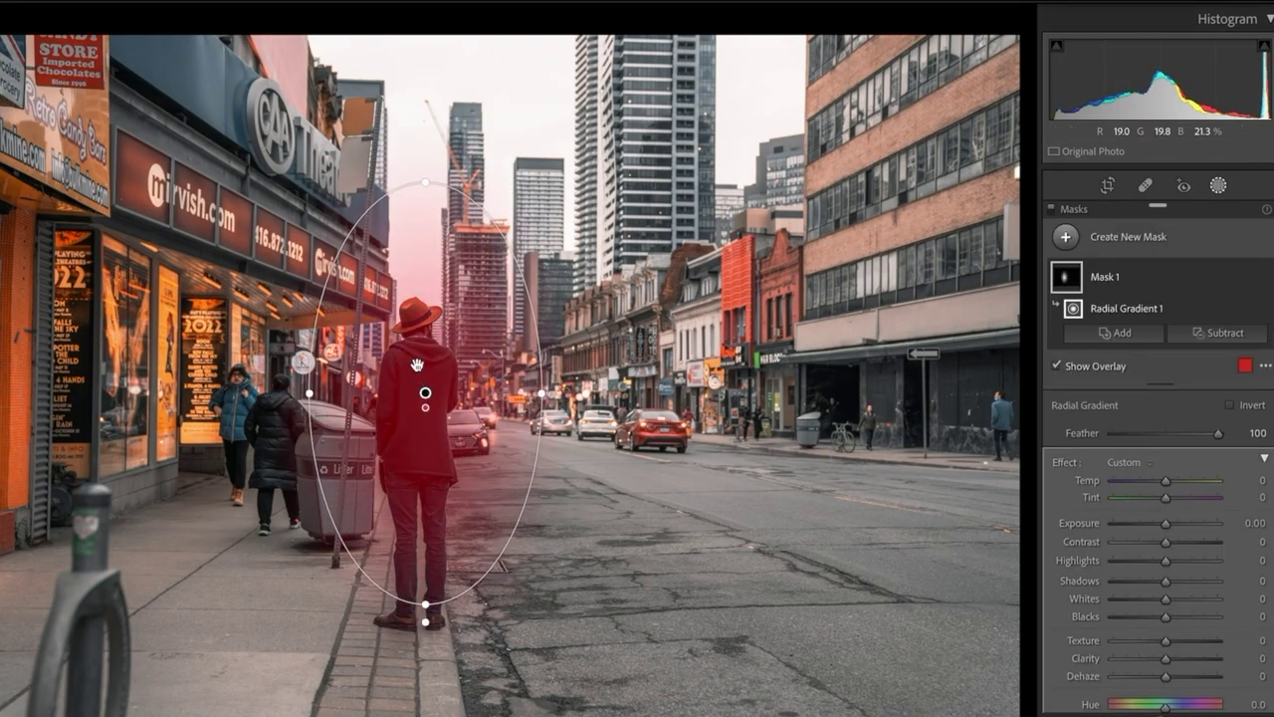
pyautogui.click(1230, 405)
pyautogui.moveTo(1164, 524); pyautogui.dragTo(1159, 525)
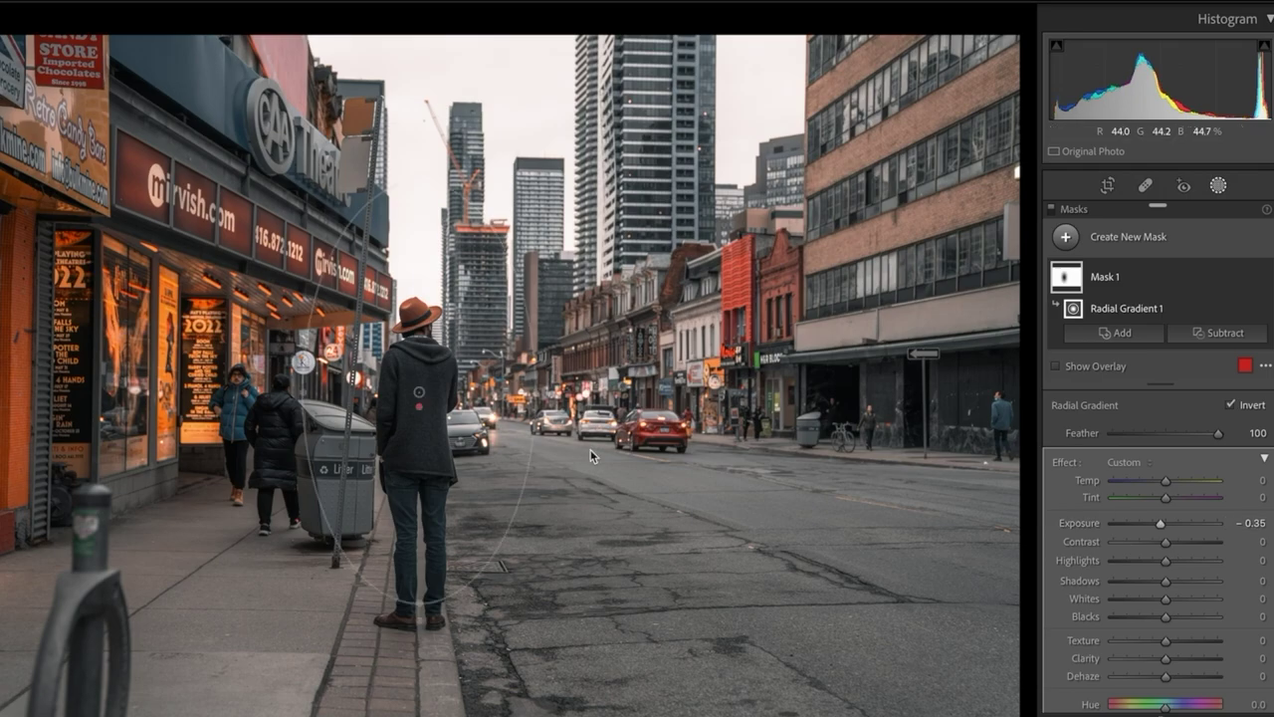
# Step: Raise the global Basic exposure to +1.10
pyautogui.click(1216, 185)
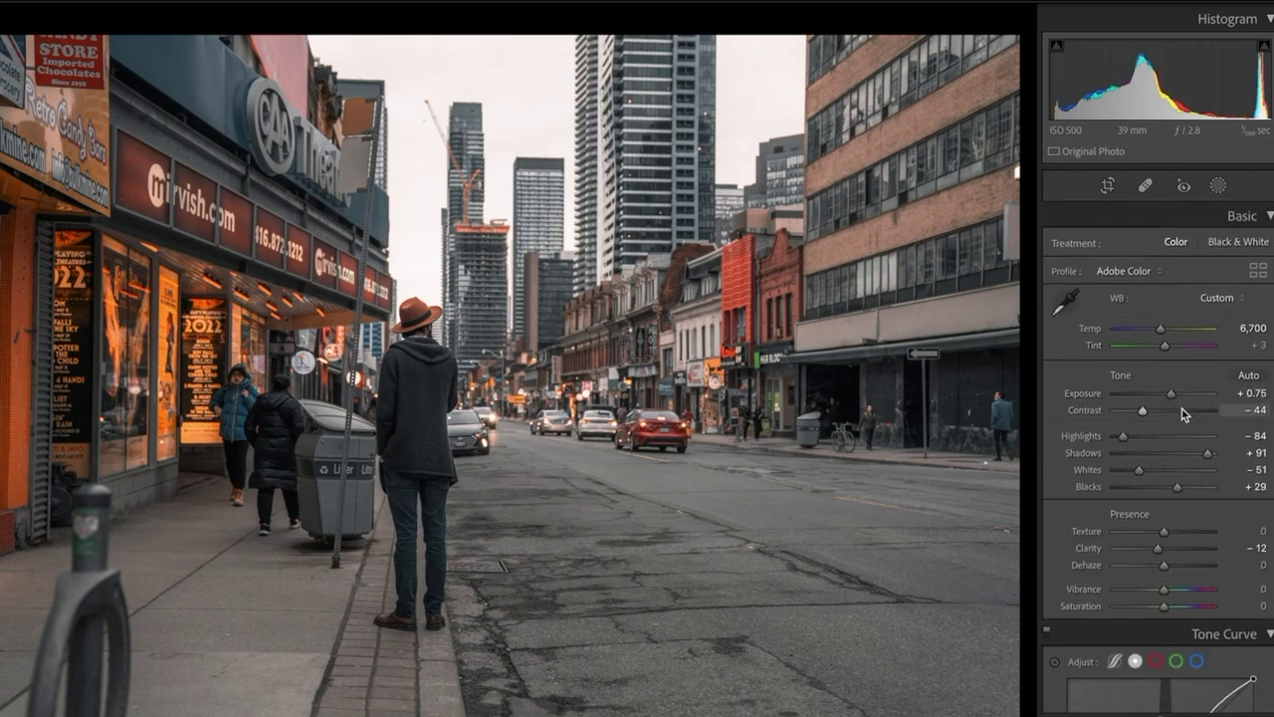
pyautogui.moveTo(1176, 395); pyautogui.dragTo(1178, 395)
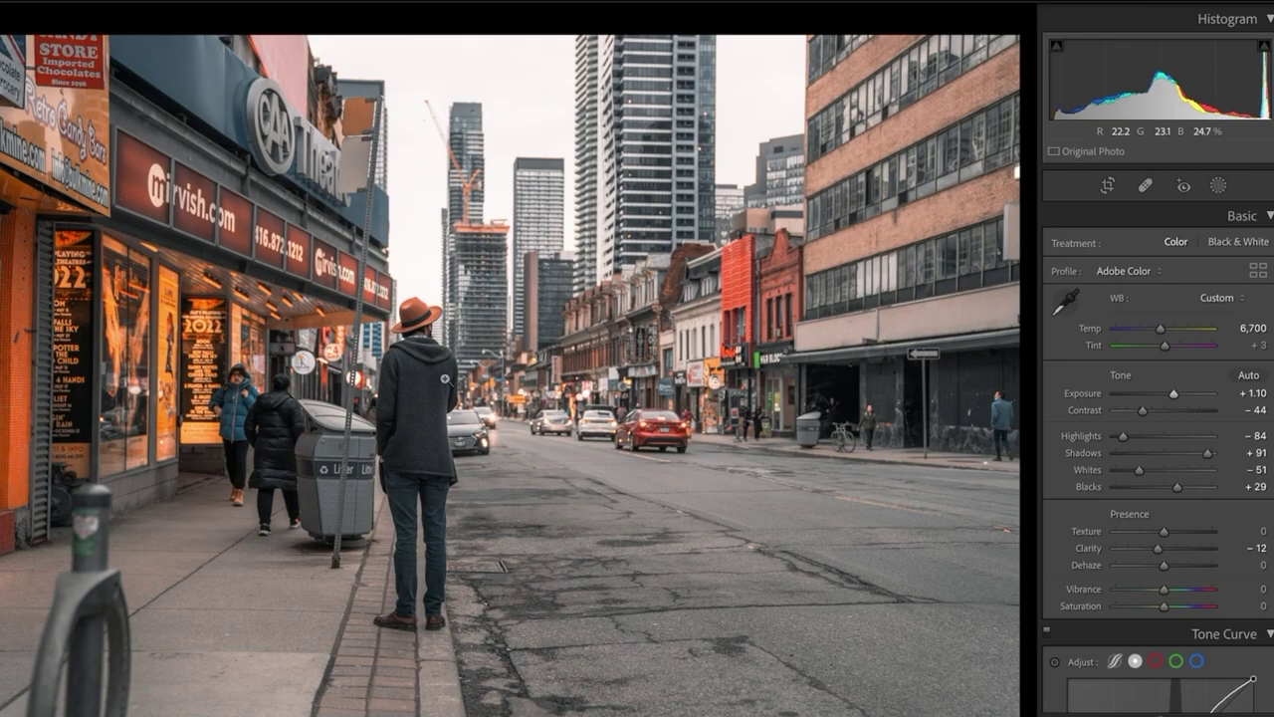
pyautogui.click(1216, 185)
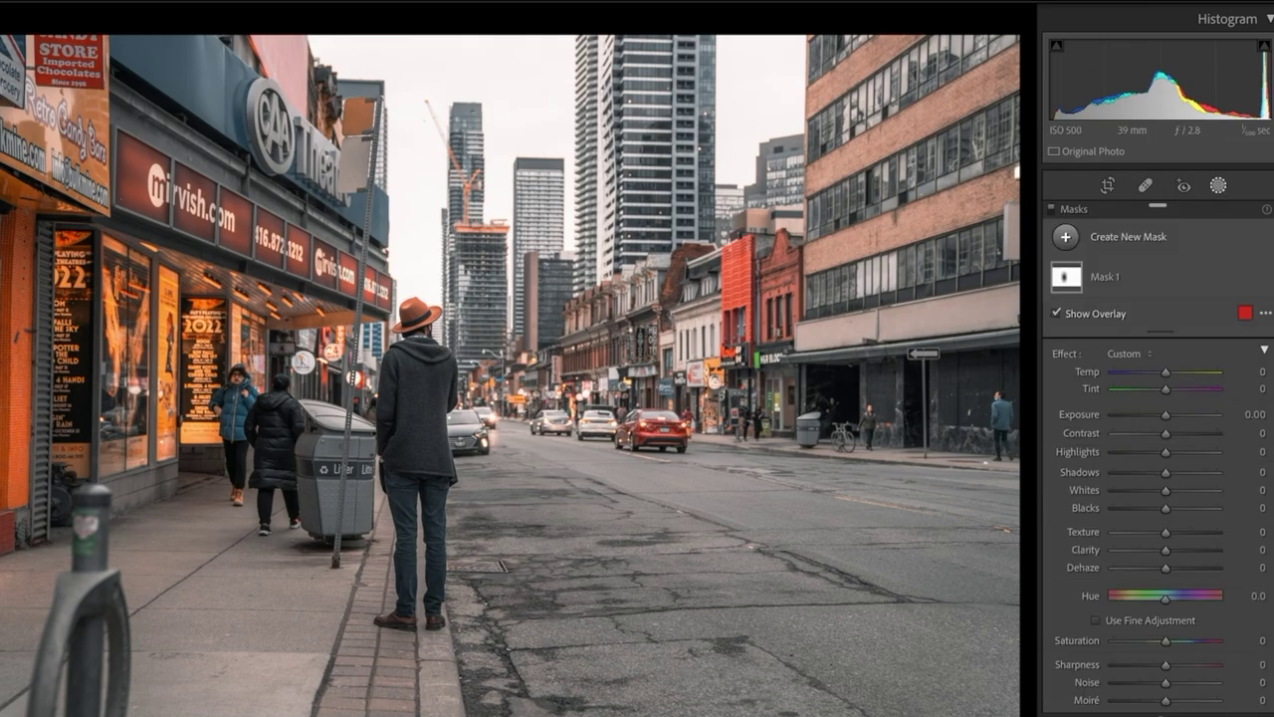
# Step: Add a linear gradient mask over the lower street with -0.86 exposure
pyautogui.click(1129, 239)
pyautogui.click(1083, 353)
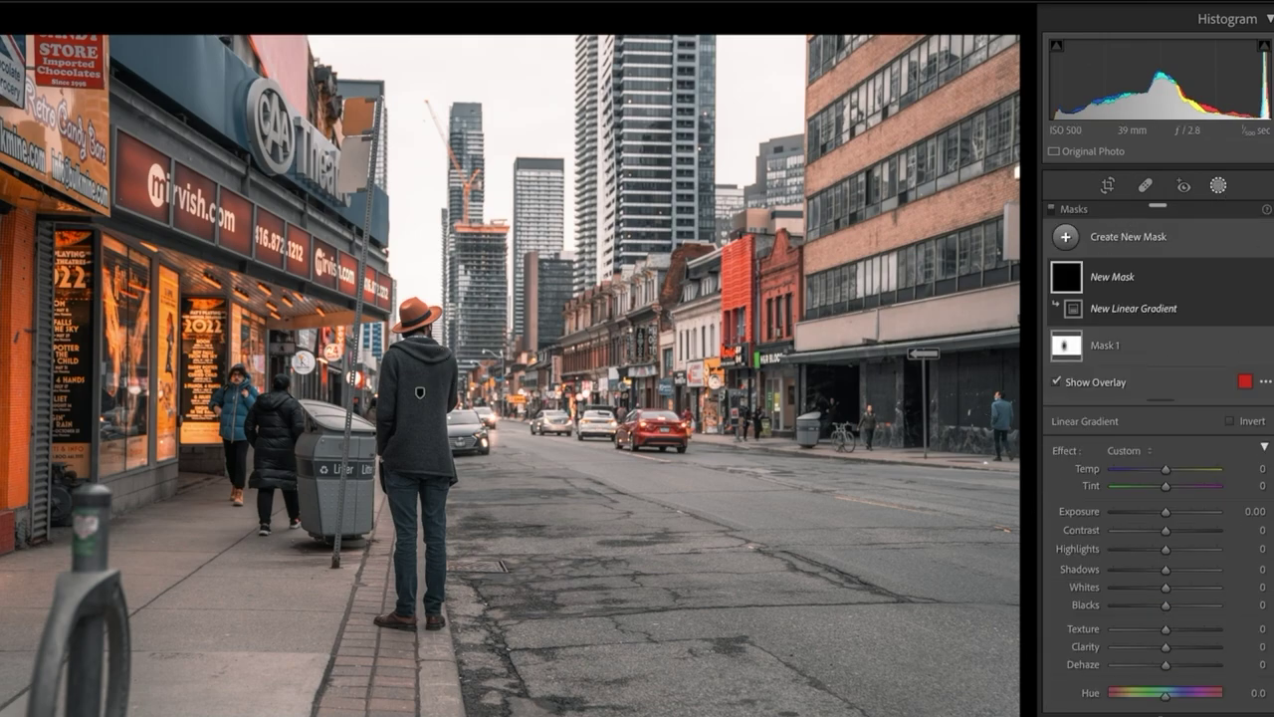
pyautogui.moveTo(936, 708); pyautogui.dragTo(896, 534)
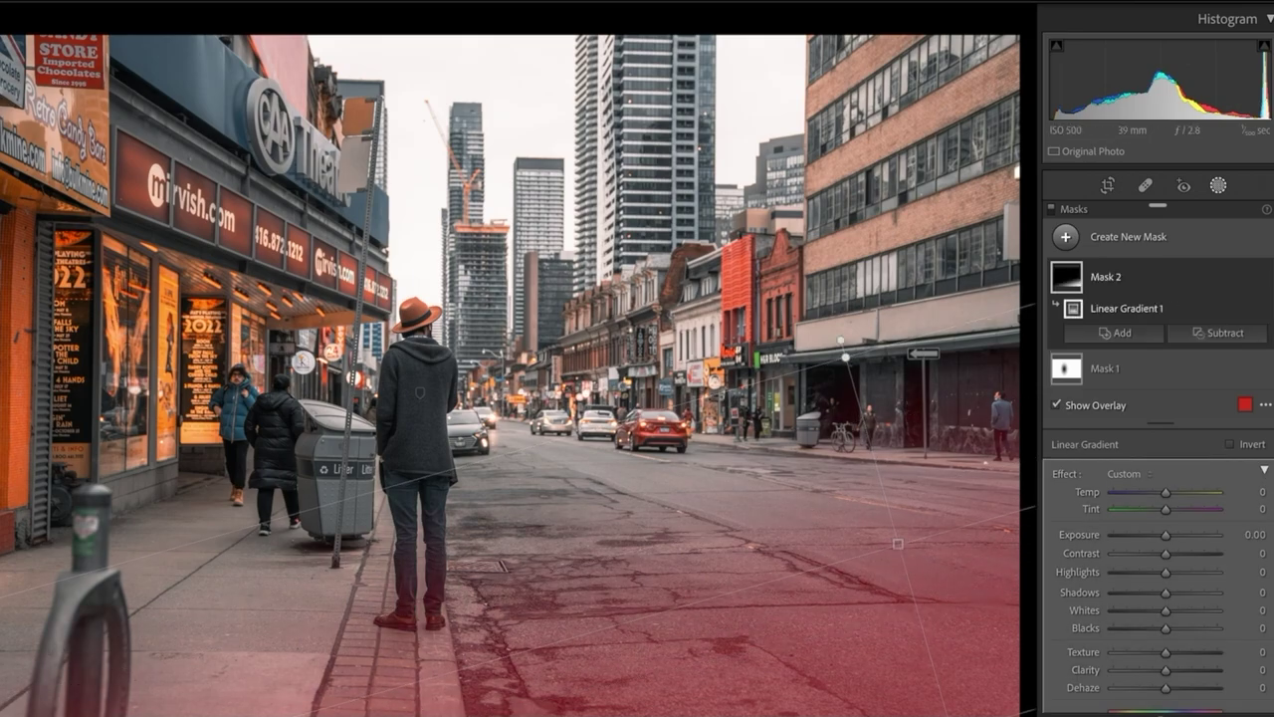
pyautogui.press('o')
pyautogui.moveTo(1178, 547); pyautogui.dragTo(1152, 539)
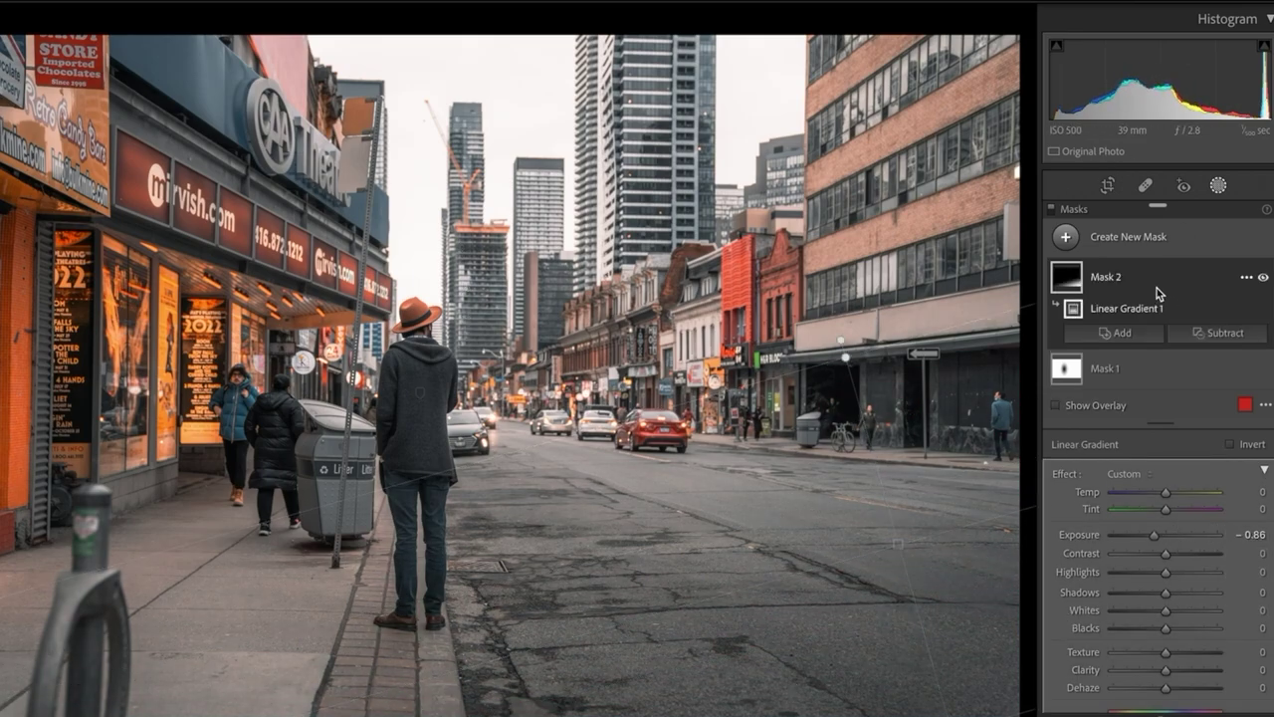
# Step: Add a second linear gradient to Mask 2 covering the lower-left corner
pyautogui.click(1113, 333)
pyautogui.click(1123, 463)
pyautogui.moveTo(97, 600); pyautogui.dragTo(177, 298)
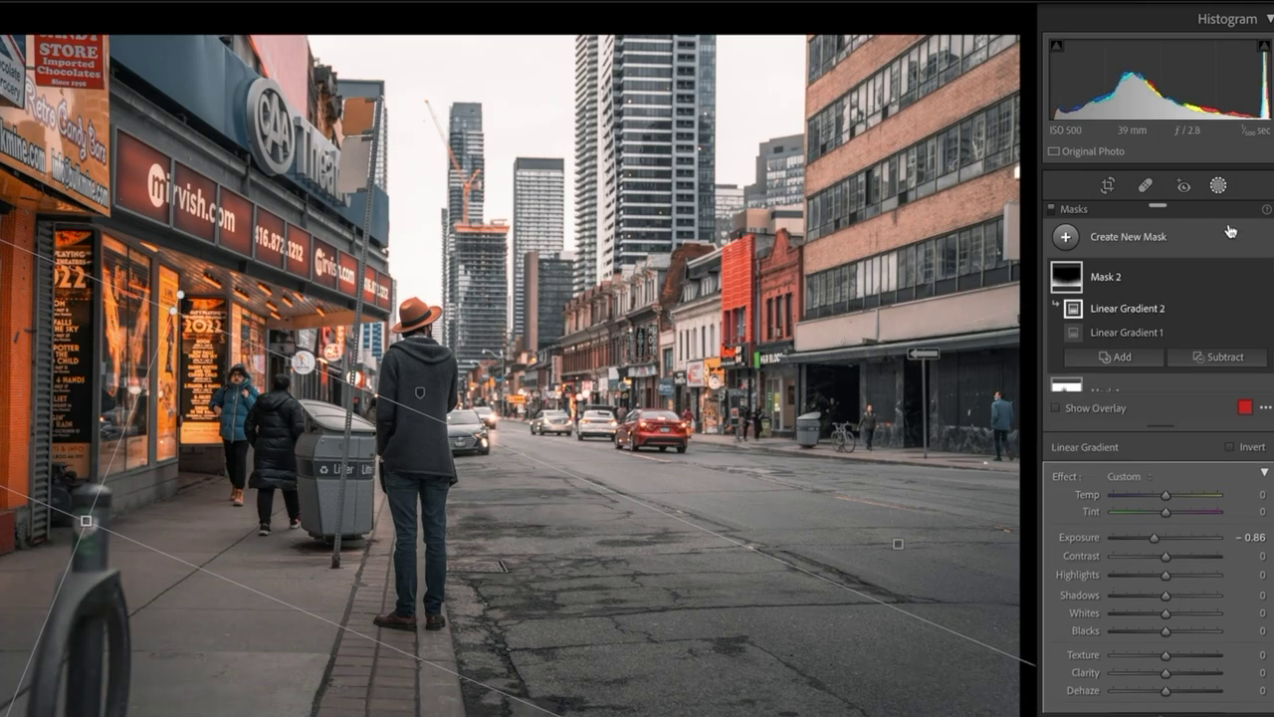
pyautogui.hotkey('shift', 'w')
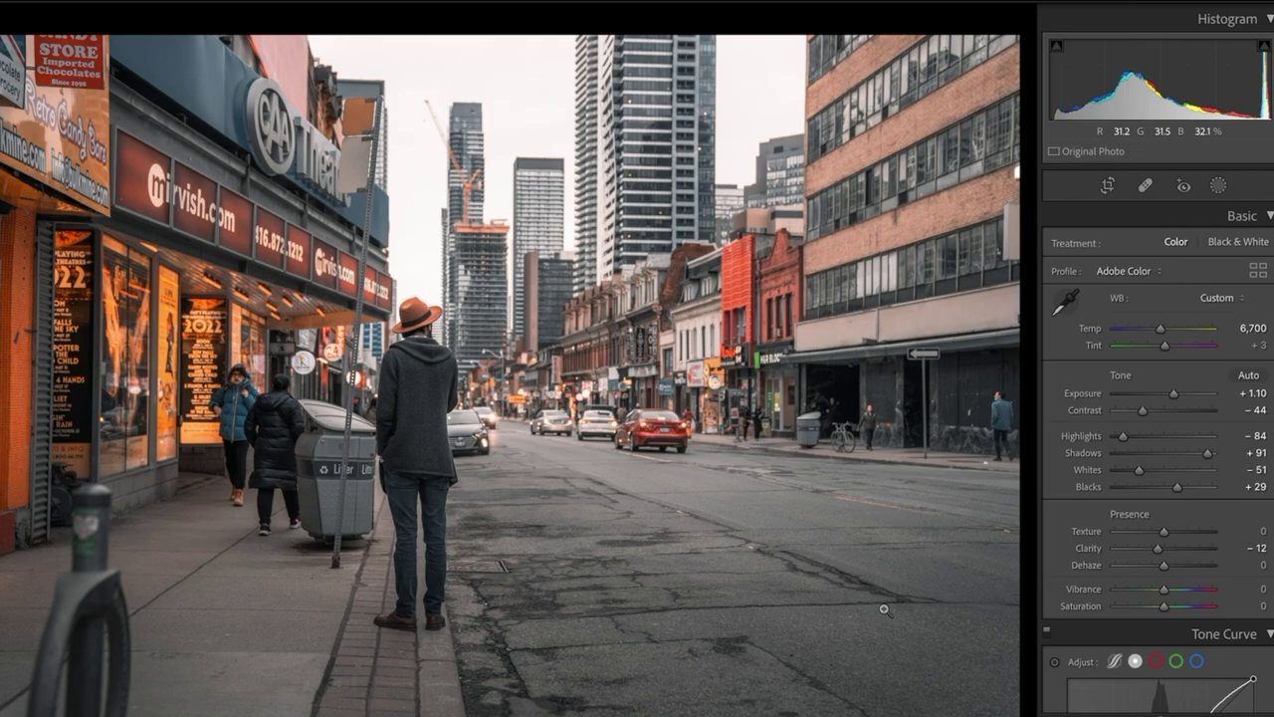
pyautogui.hotkey('shift', 'w')
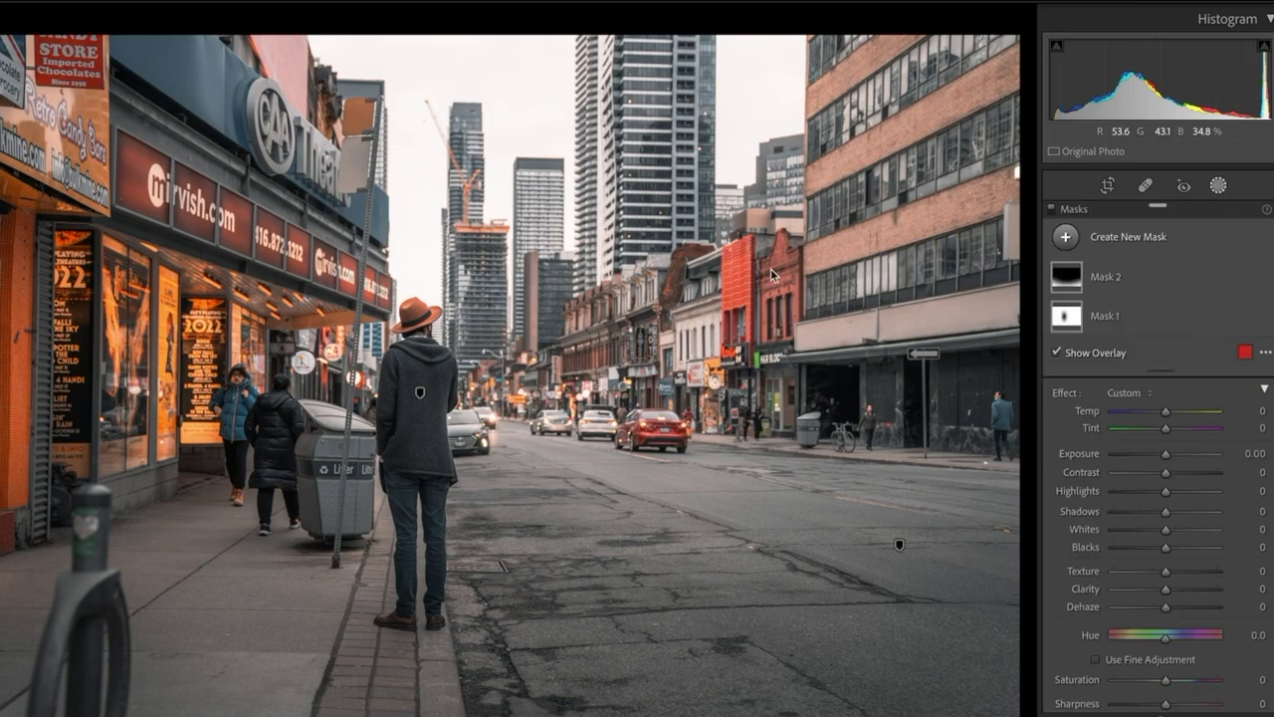
# Step: Desaturate the red buildings to -38 with a new radial mask, then show the Before view
pyautogui.click(1094, 239)
pyautogui.click(1100, 377)
pyautogui.moveTo(763, 311); pyautogui.dragTo(841, 386)
pyautogui.scroll(-3, 1137, 613)
pyautogui.moveTo(1164, 659); pyautogui.dragTo(1159, 662)
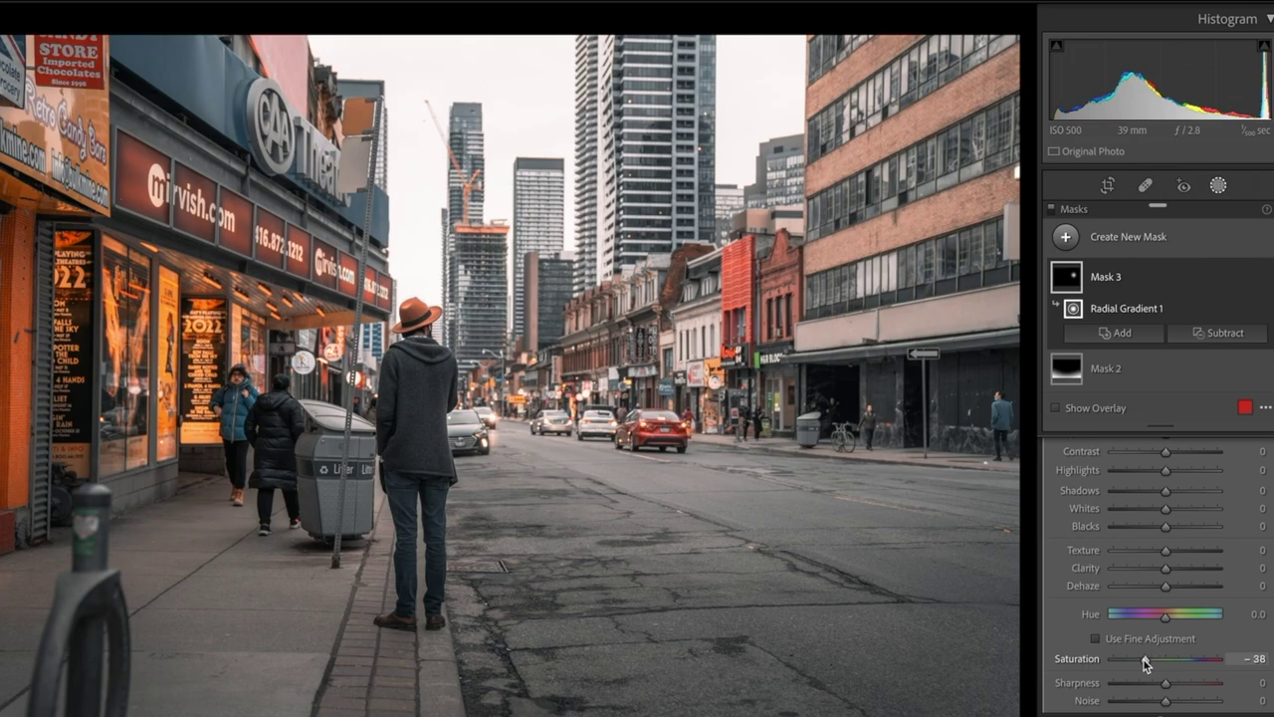
pyautogui.click(1217, 185)
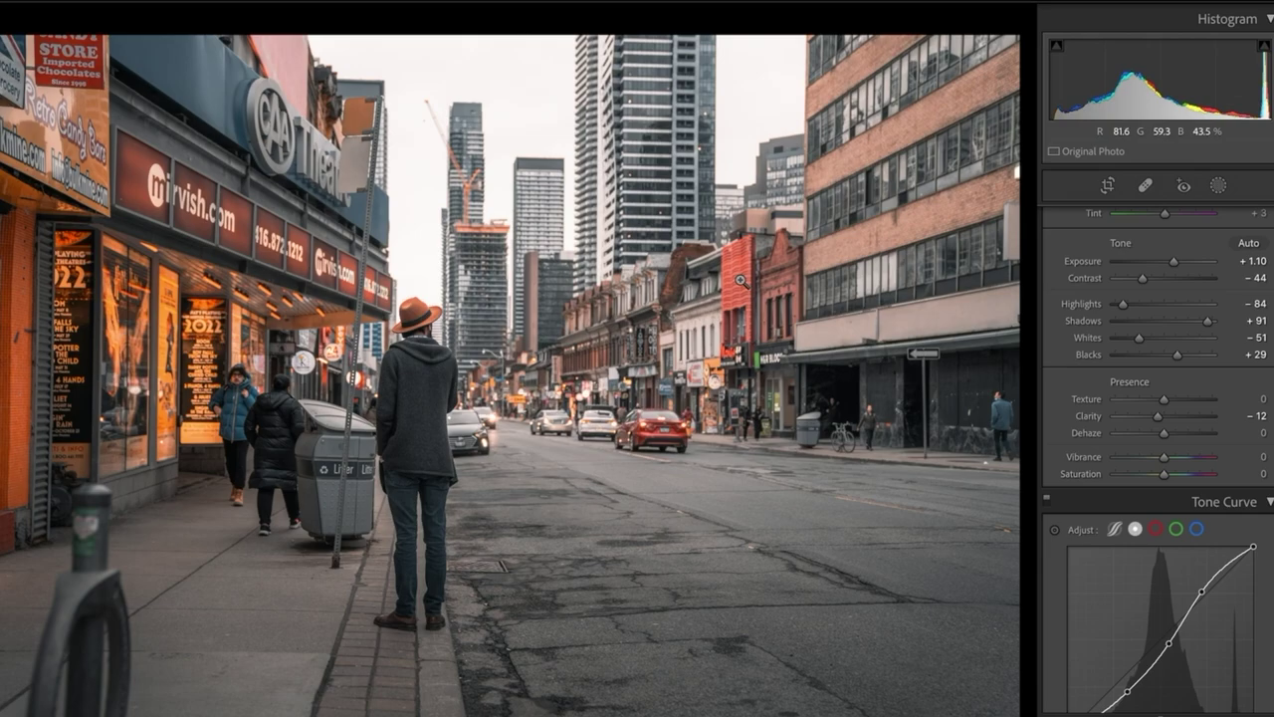
pyautogui.press('\\')
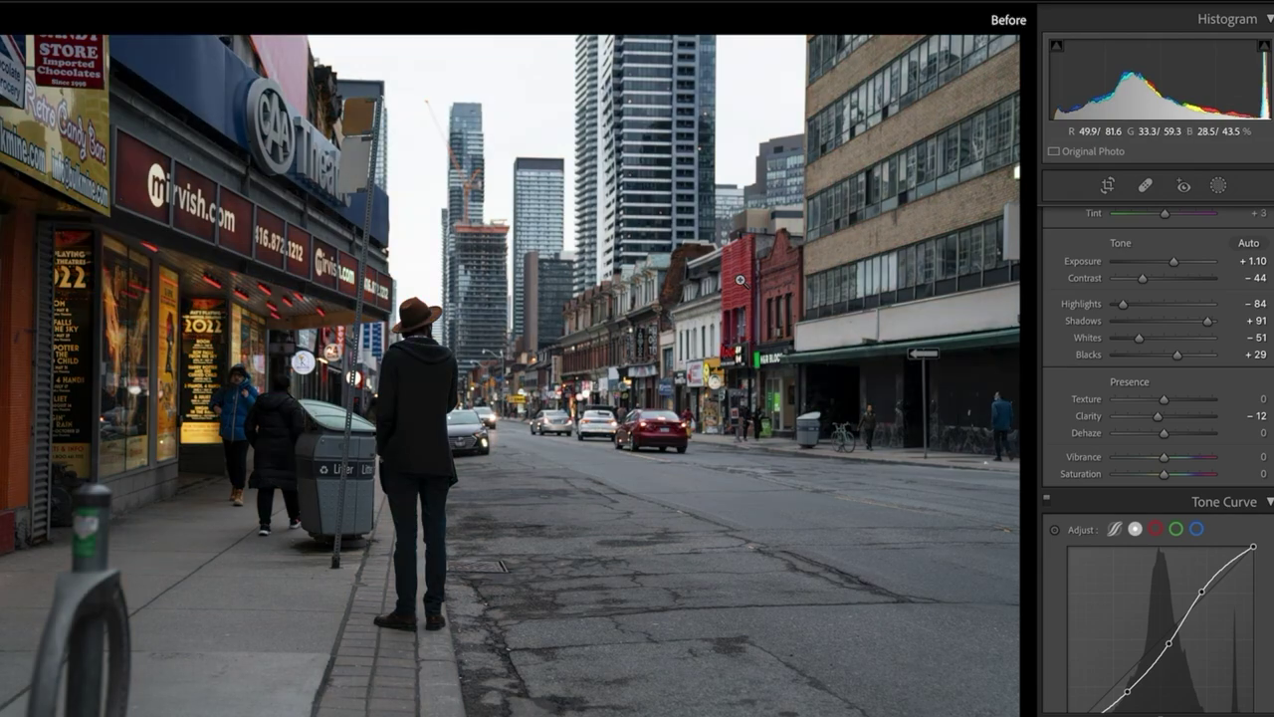